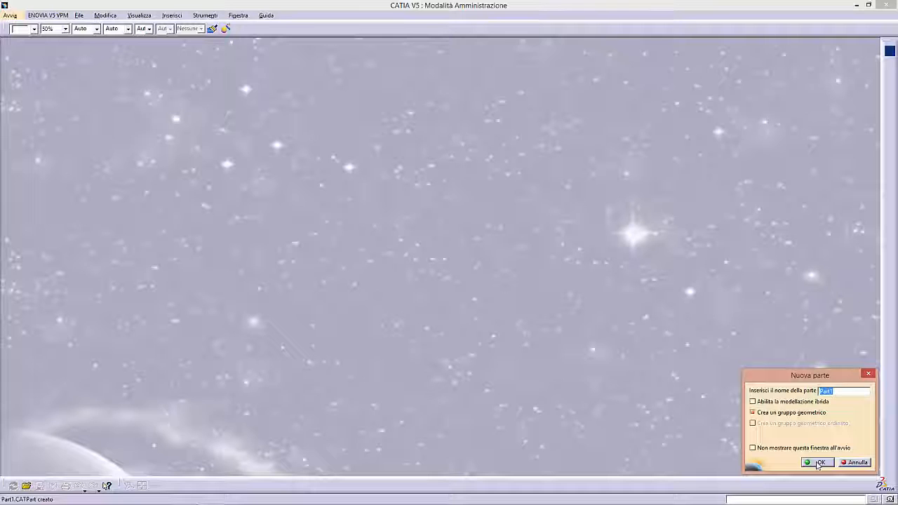
# - Create a new part named Part1 with a geometrical set and open a sketch on the yz plane
pyautogui.click(817, 463)
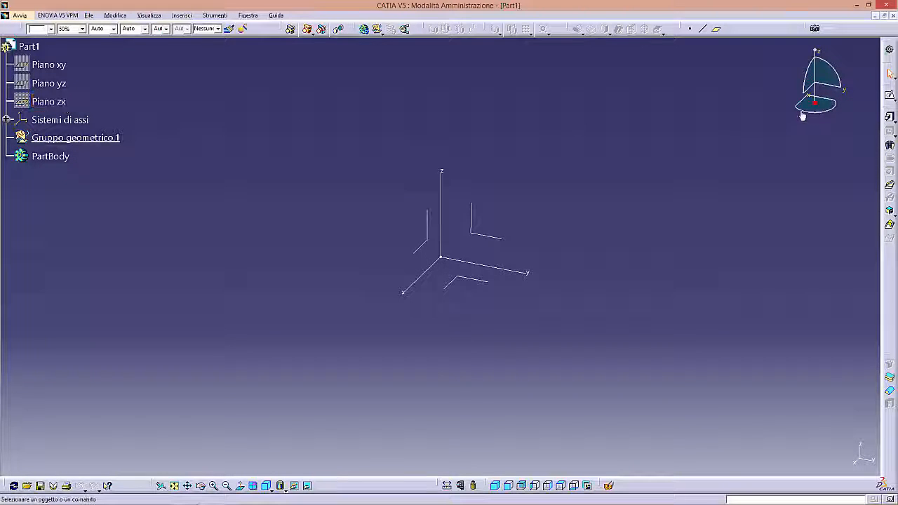
pyautogui.click(890, 95)
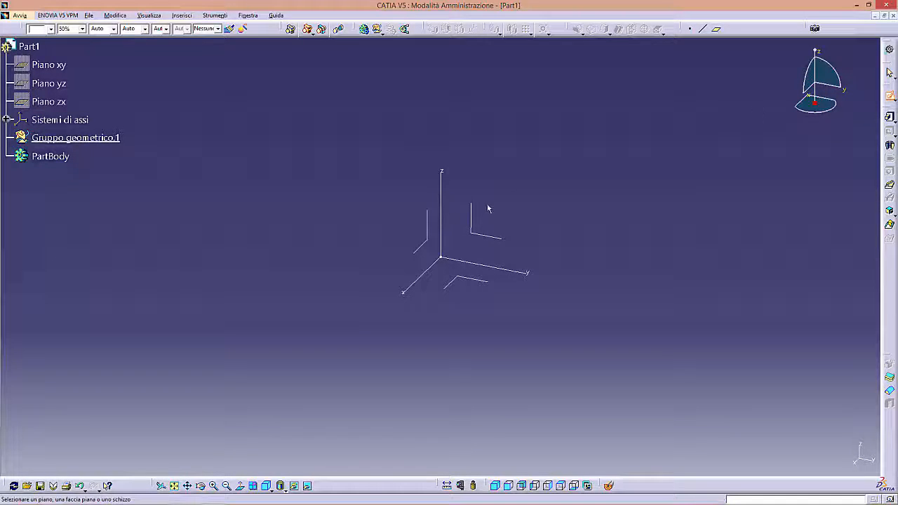
pyautogui.click(476, 225)
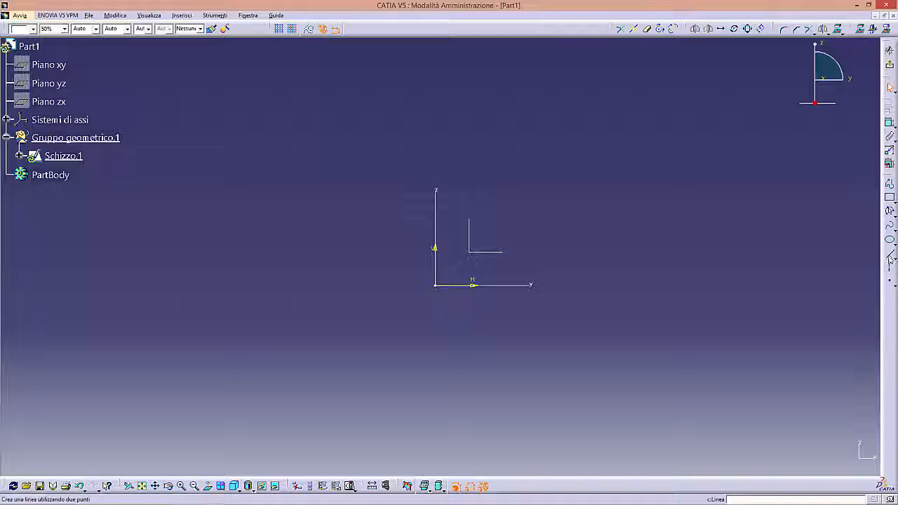
# - Sketch a horizontal line from the origin along the H axis and constrain its length to 40 mm
pyautogui.click(889, 259)
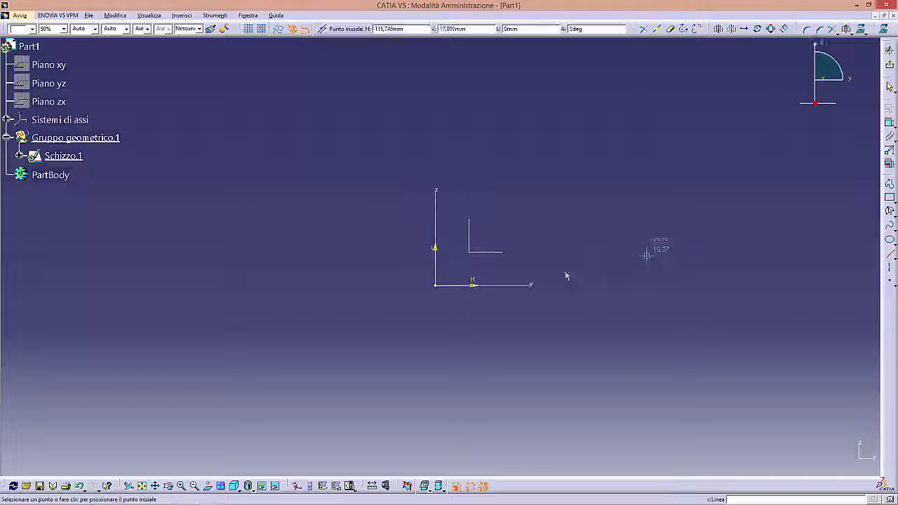
pyautogui.click(437, 285)
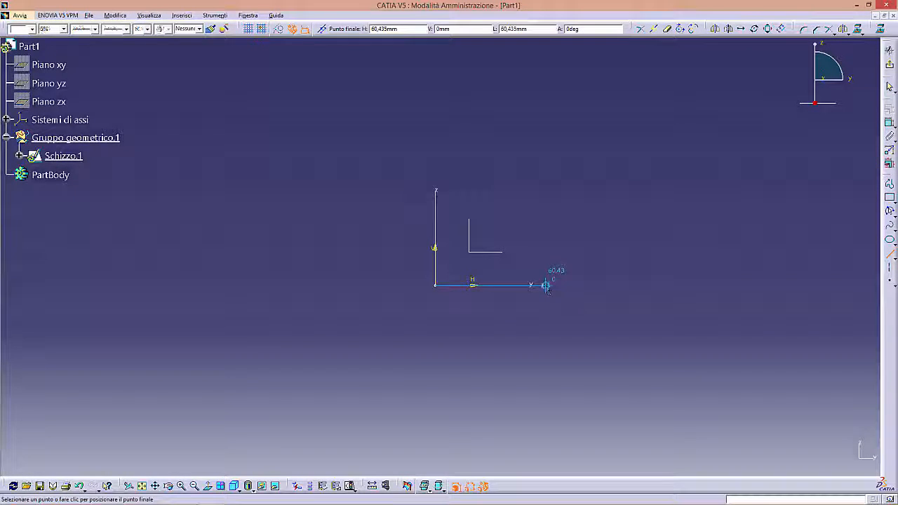
pyautogui.click(545, 286)
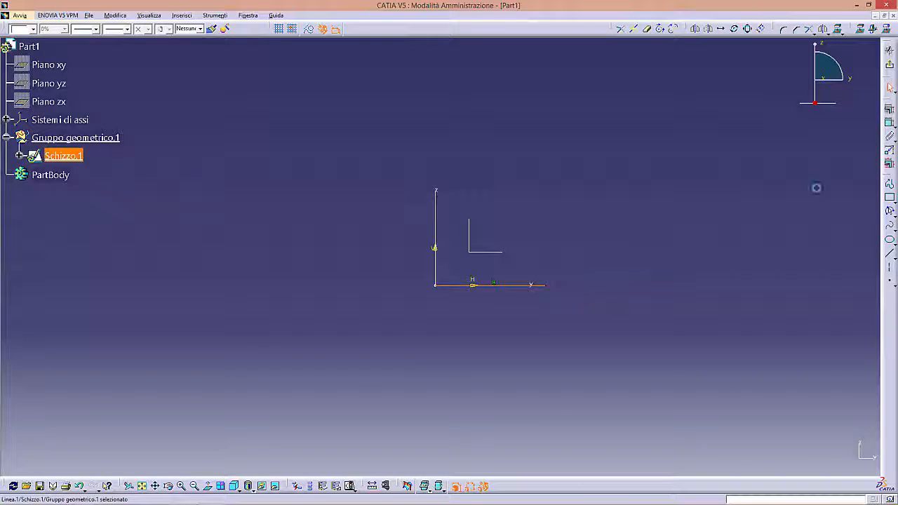
pyautogui.click(489, 307)
pyautogui.doubleClick(488, 307)
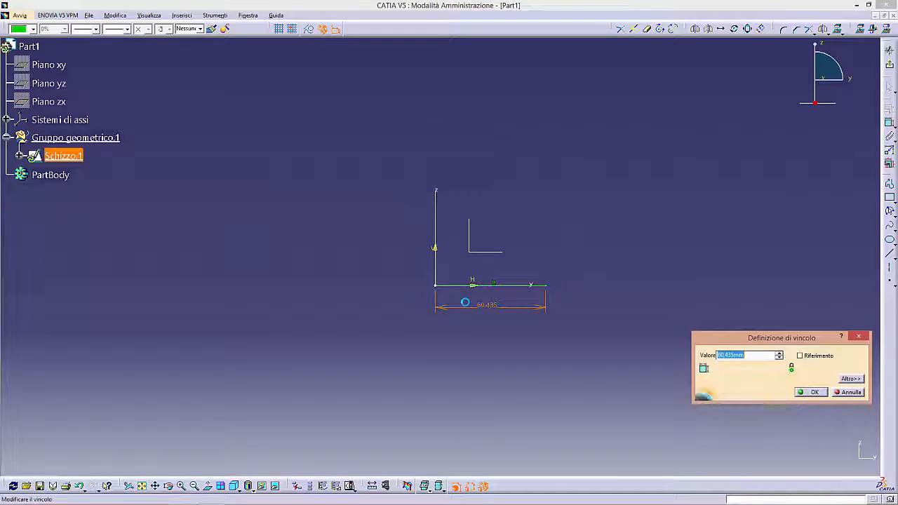
pyautogui.write('40')
pyautogui.press('Return')
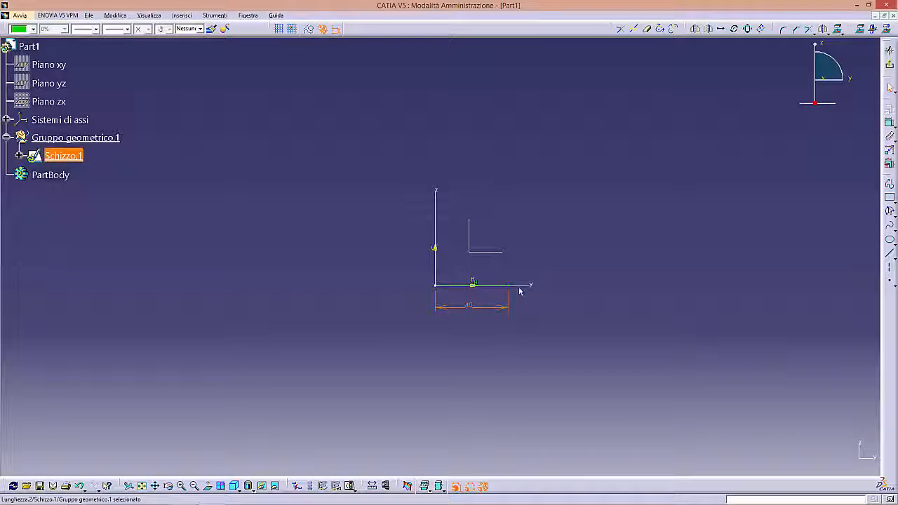
# - Sketch a horizontal line starting on the vertical axis about 141 mm above the origin and constrain its length to 45 mm
pyautogui.moveTo(508, 273); pyautogui.dragTo(513, 305, button='middle')
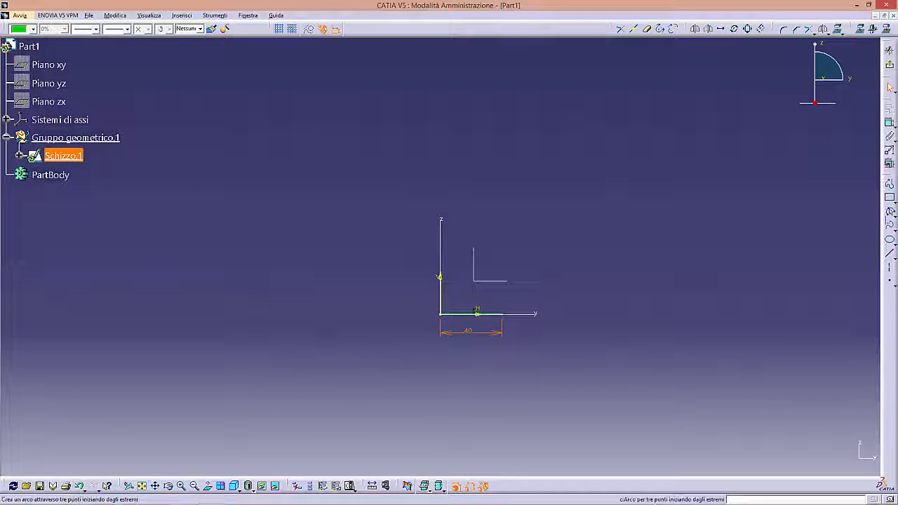
pyautogui.click(890, 254)
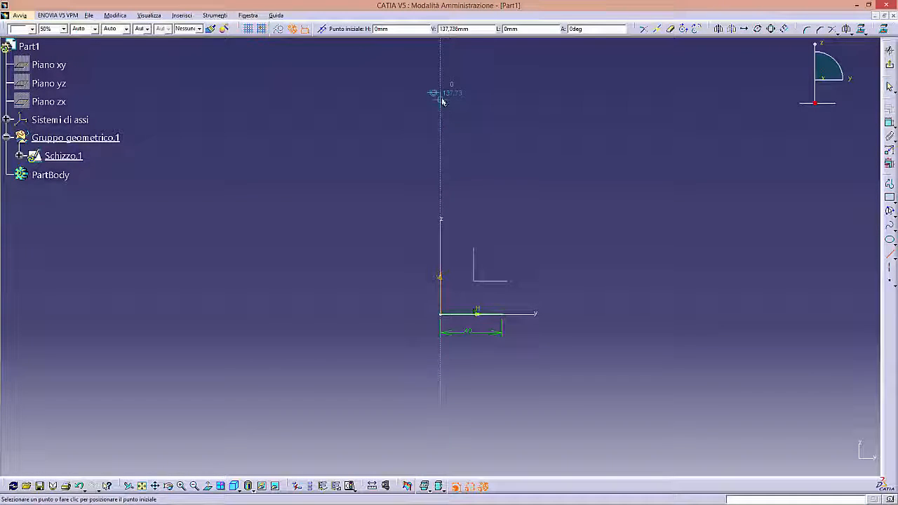
pyautogui.click(440, 96)
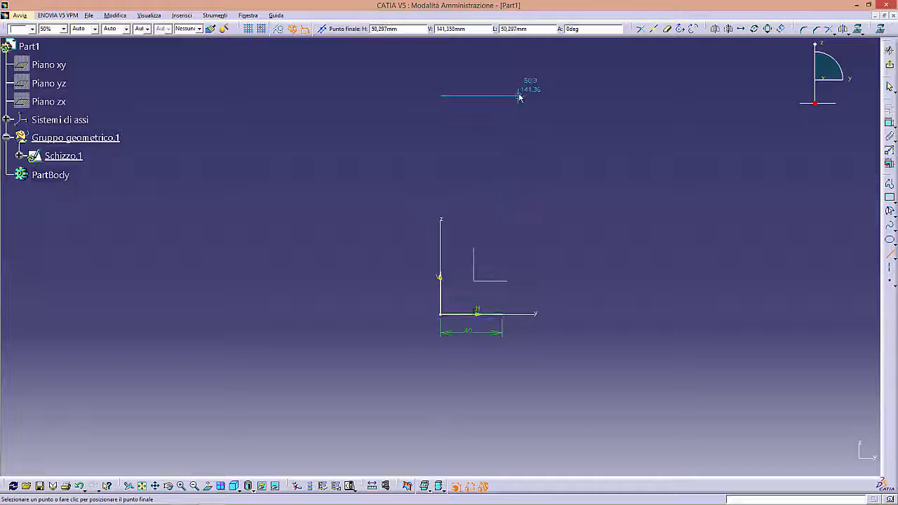
pyautogui.click(519, 97)
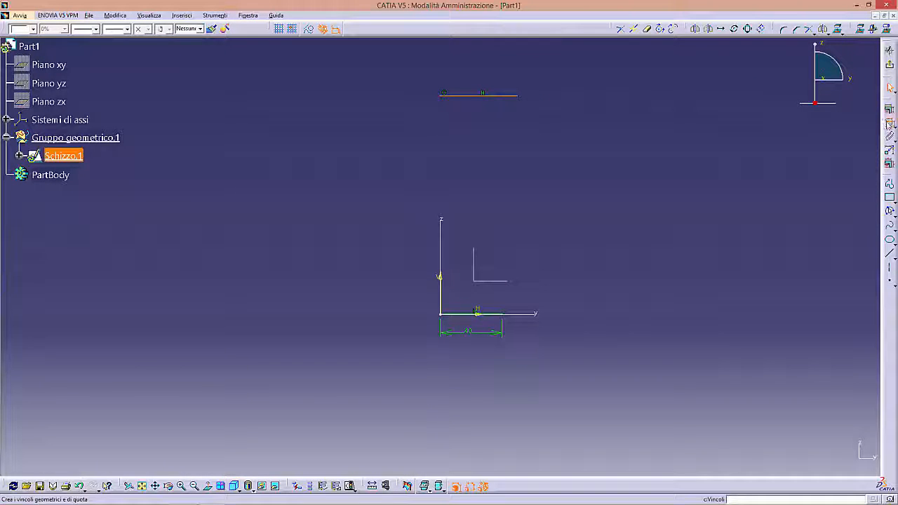
pyautogui.click(889, 123)
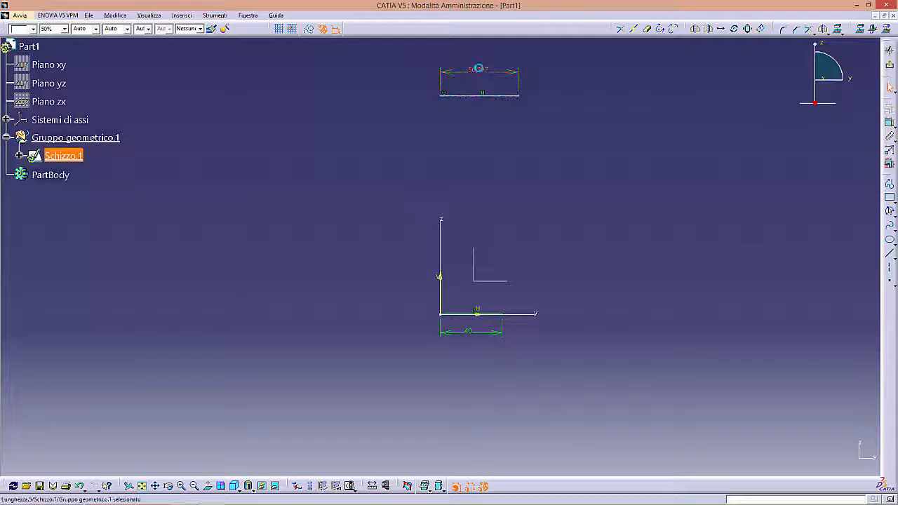
pyautogui.doubleClick(478, 68)
pyautogui.write('45')
pyautogui.press('Return')
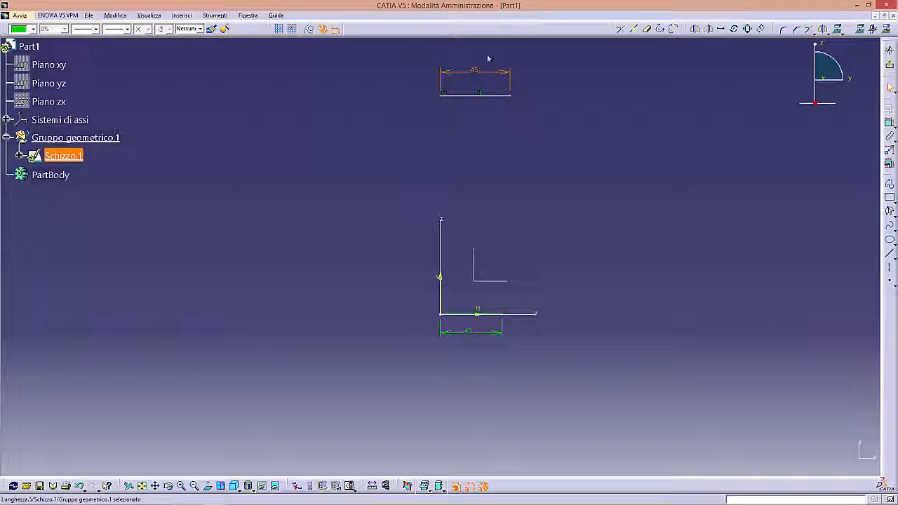
# - Constrain the distance between the upper and lower horizontal lines to 110 mm
pyautogui.click(890, 123)
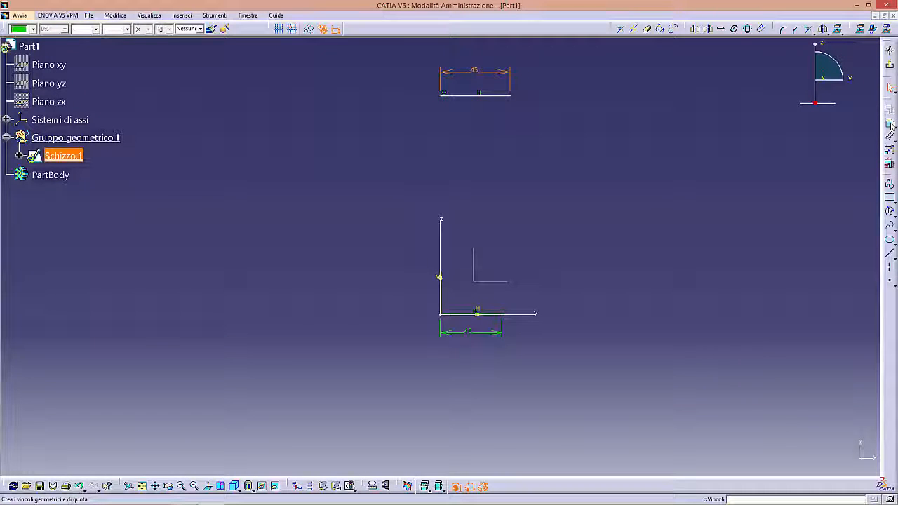
pyautogui.click(461, 96)
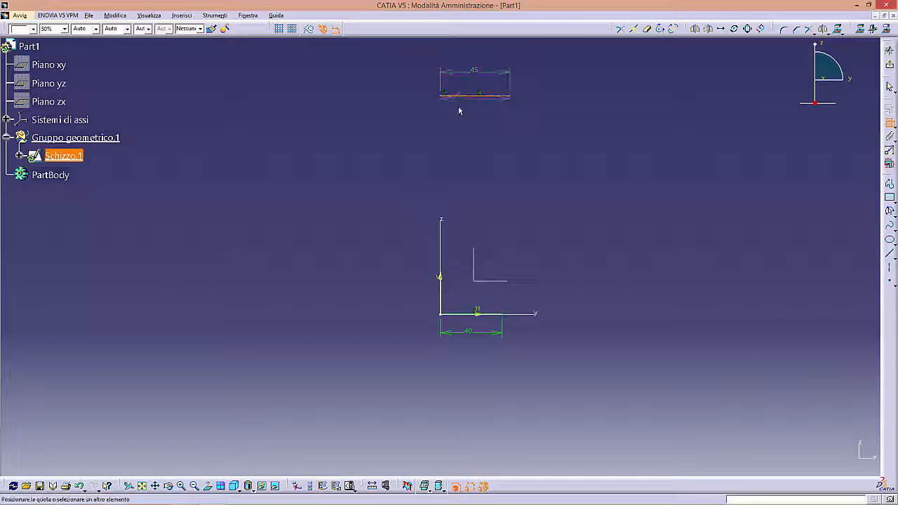
pyautogui.click(457, 314)
pyautogui.click(408, 208)
pyautogui.doubleClick(409, 208)
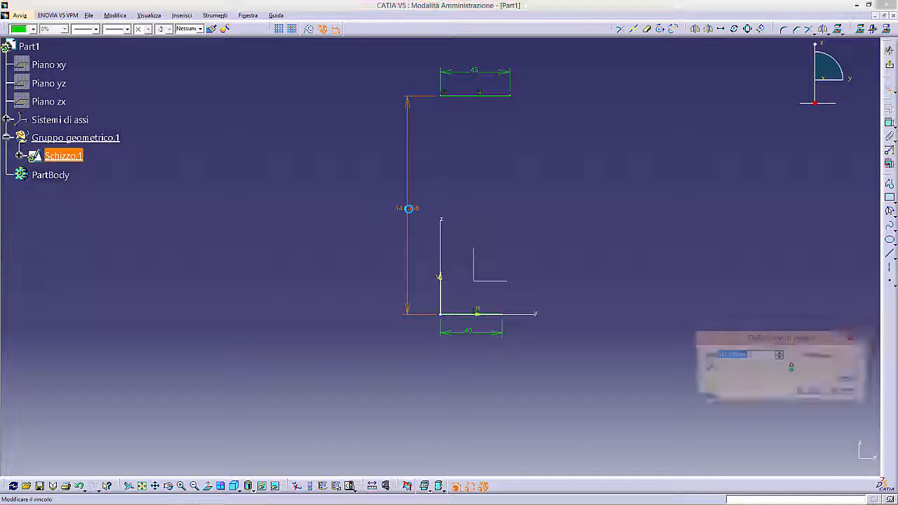
pyautogui.write('110')
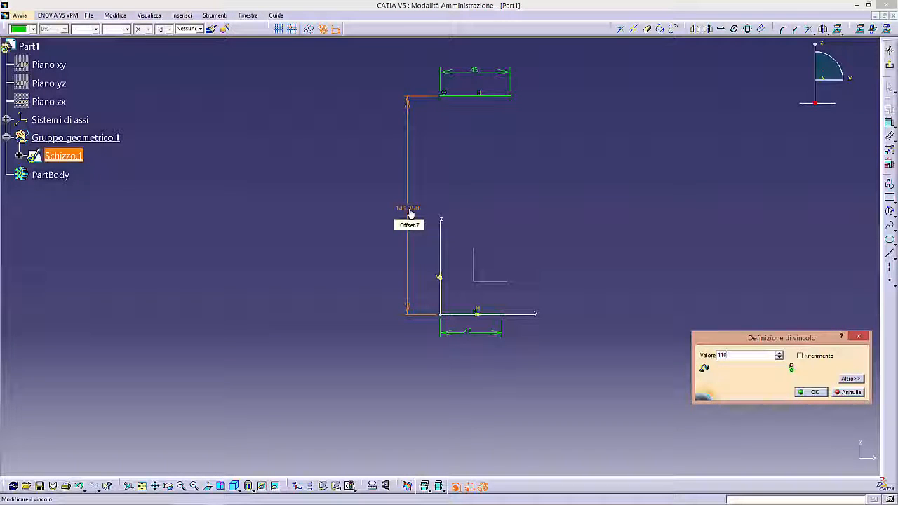
pyautogui.press('Return')
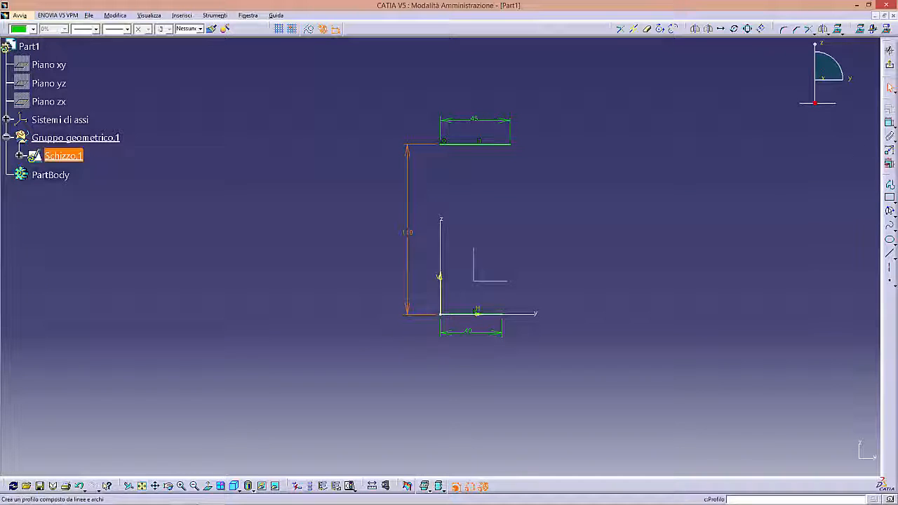
# - Draw a three-point arc bulging outward with about 90 mm radius between the outer ends of the lower and upper lines
pyautogui.click(889, 213)
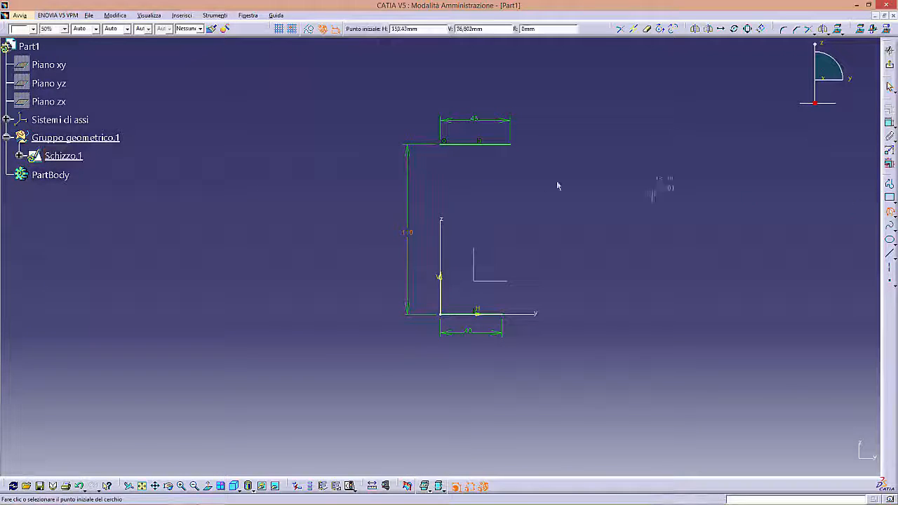
pyautogui.click(503, 314)
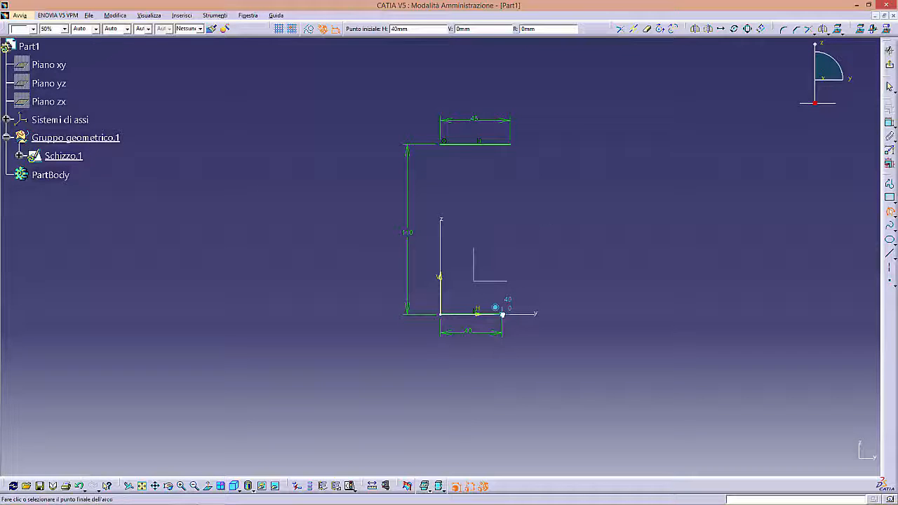
pyautogui.click(510, 144)
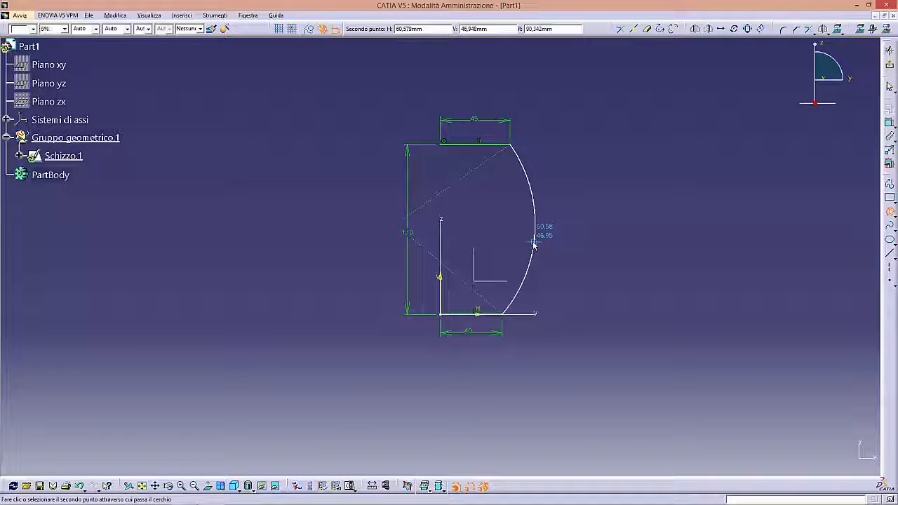
pyautogui.click(533, 243)
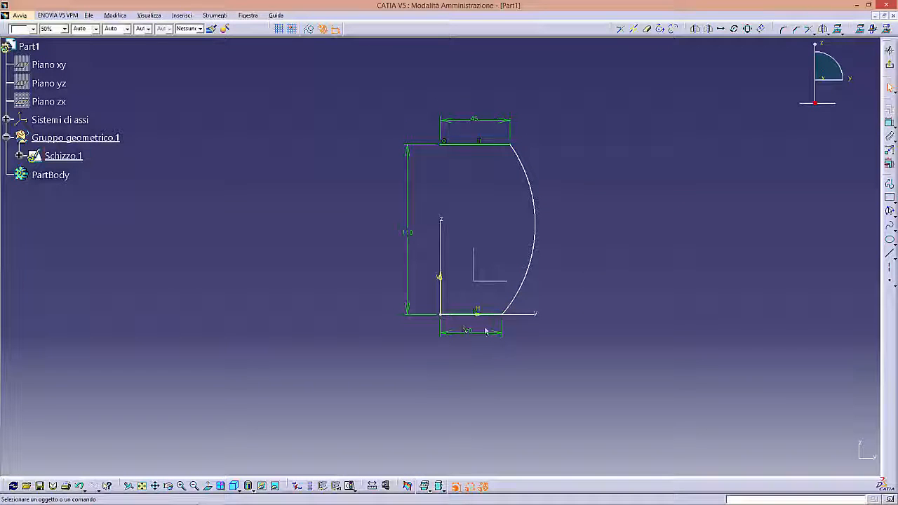
# - Sketch a profile from the vertical axis: a horizontal line about 5 mm above the base line, followed by a slanted line down to it
pyautogui.moveTo(580, 314); pyautogui.dragTo(596, 200, button='middle')
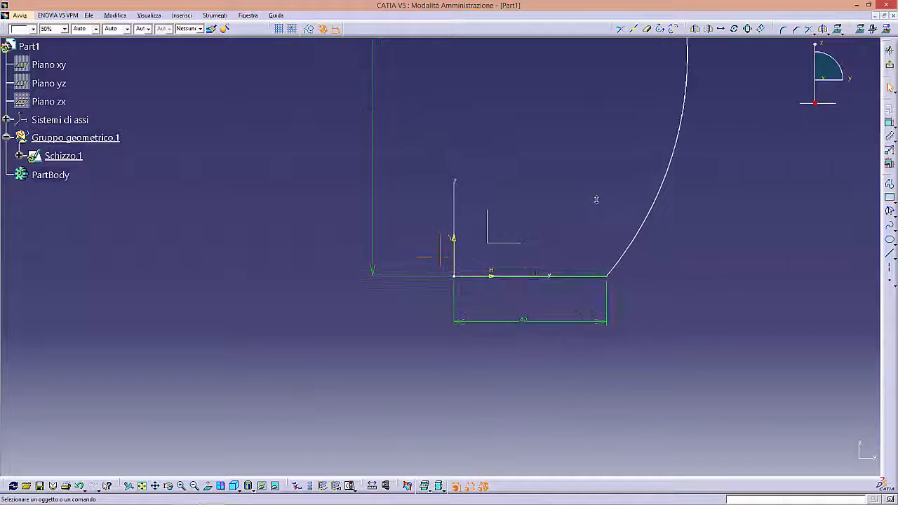
pyautogui.moveTo(652, 249); pyautogui.dragTo(603, 264, button='middle')
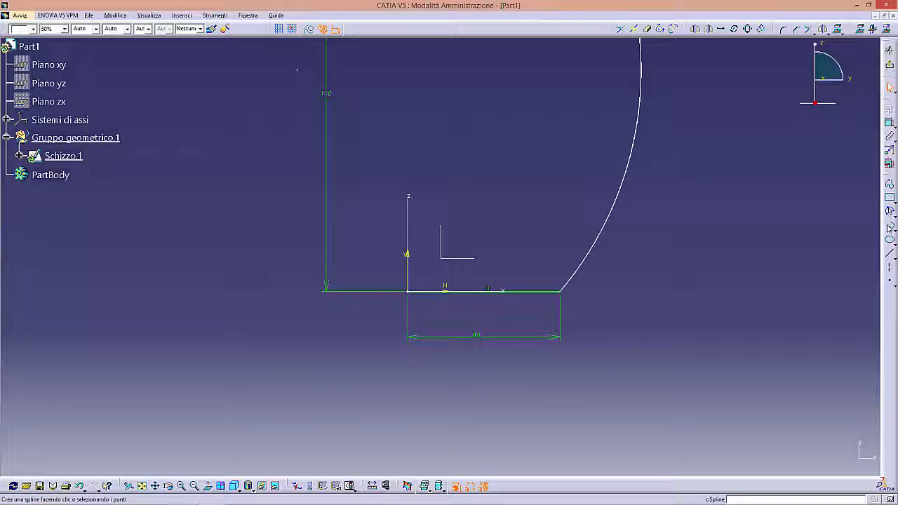
pyautogui.click(409, 269)
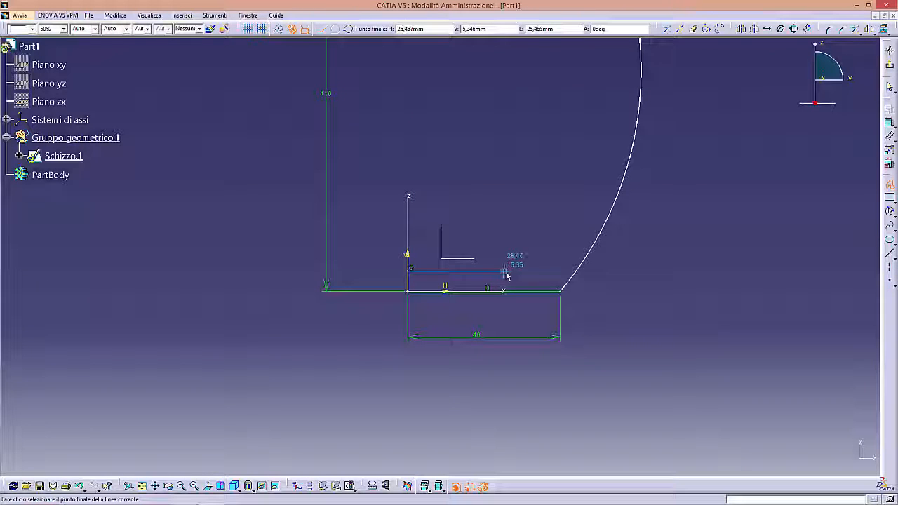
pyautogui.click(515, 271)
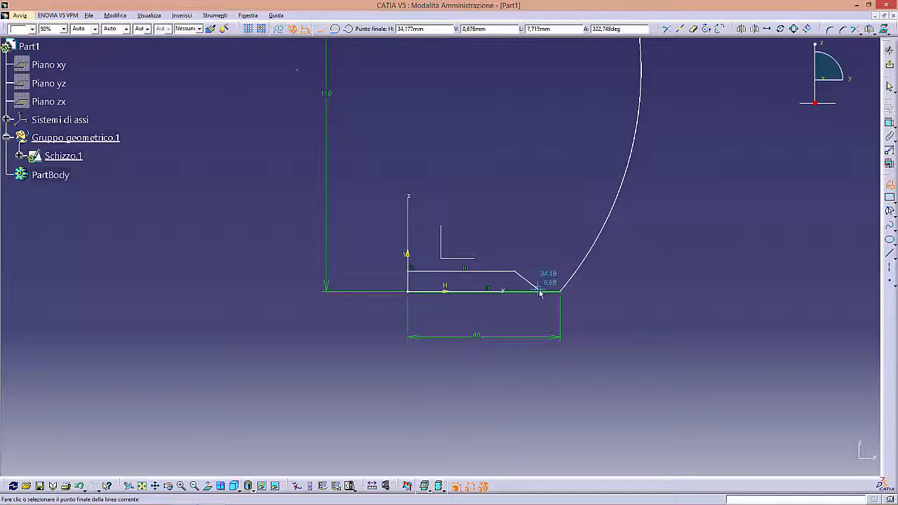
pyautogui.doubleClick(540, 290)
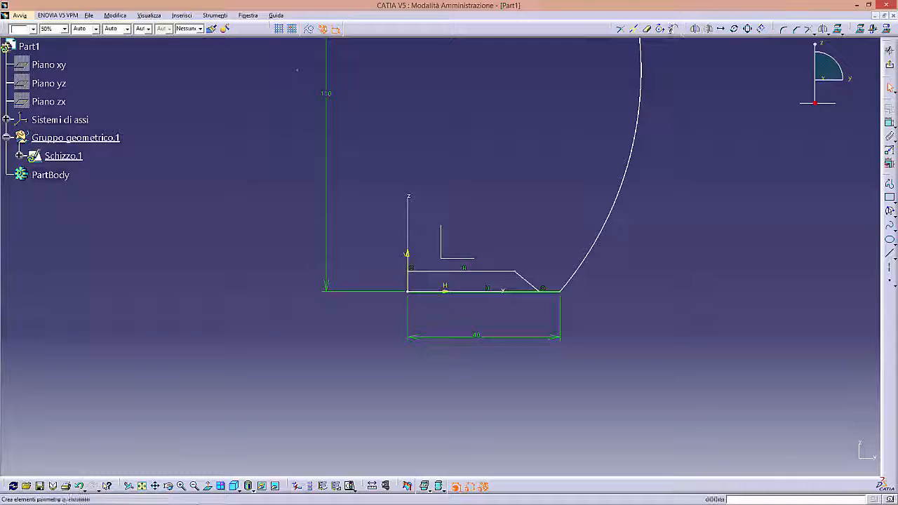
# - Trim away the base line's inner part up to the slanted line, converting its length constraint to a distance
pyautogui.click(809, 32)
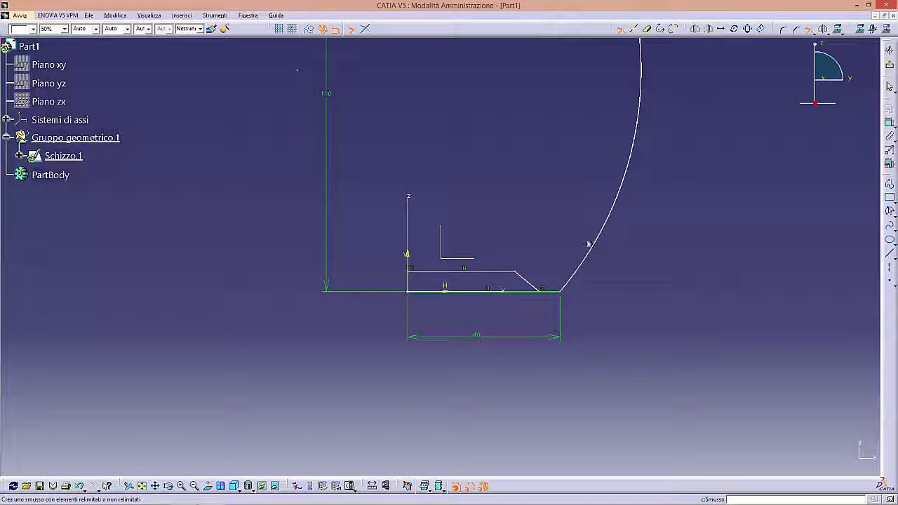
pyautogui.click(535, 290)
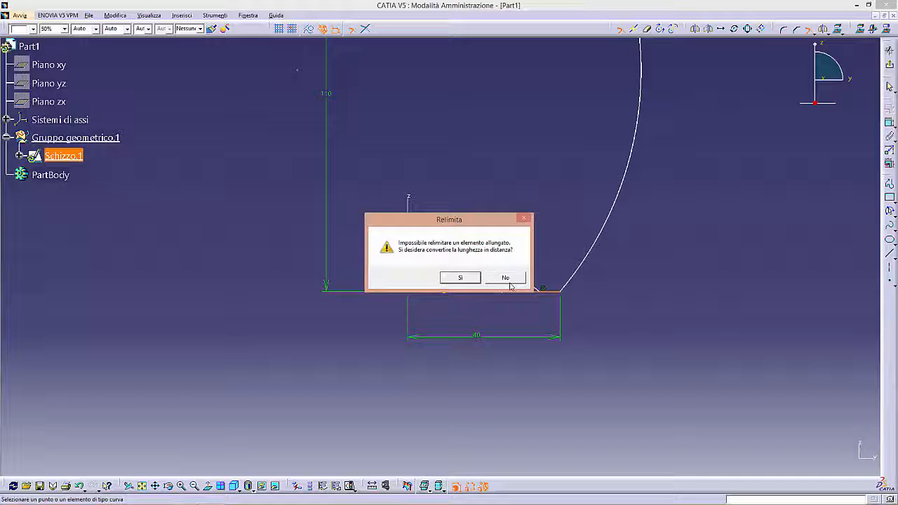
pyautogui.click(468, 278)
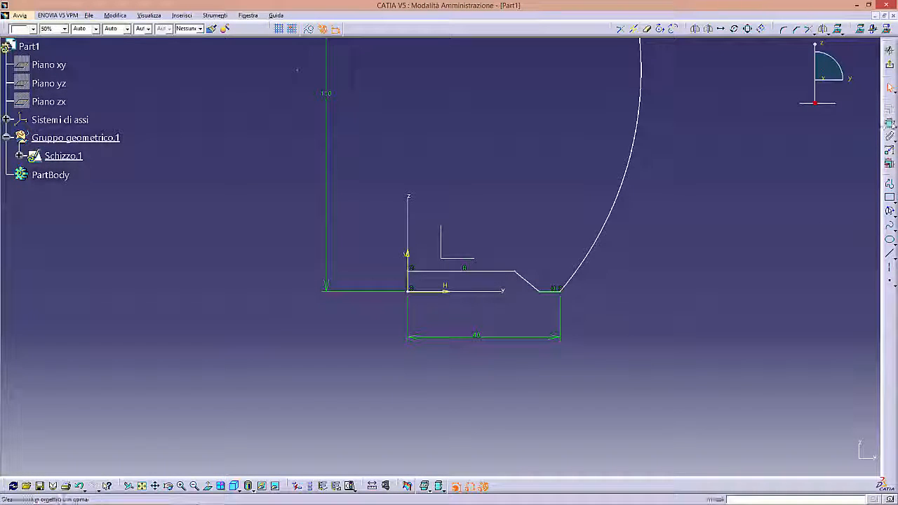
# - Constrain the raised horizontal line's offset from the horizontal axis to 3 mm
pyautogui.click(444, 291)
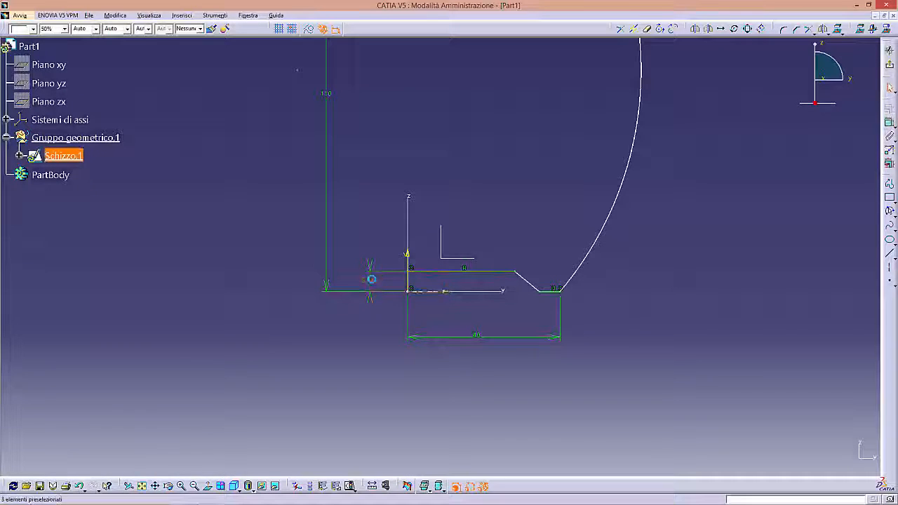
pyautogui.doubleClick(371, 279)
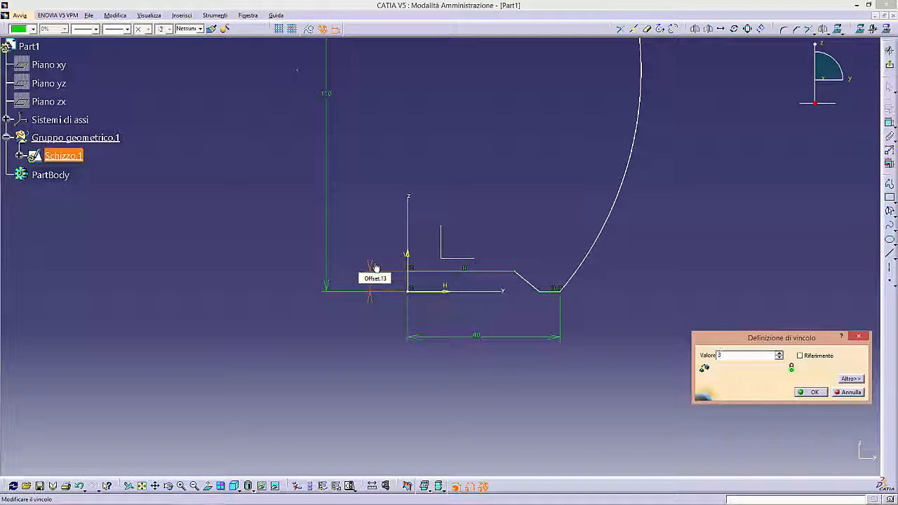
pyautogui.write('3')
pyautogui.press('Return')
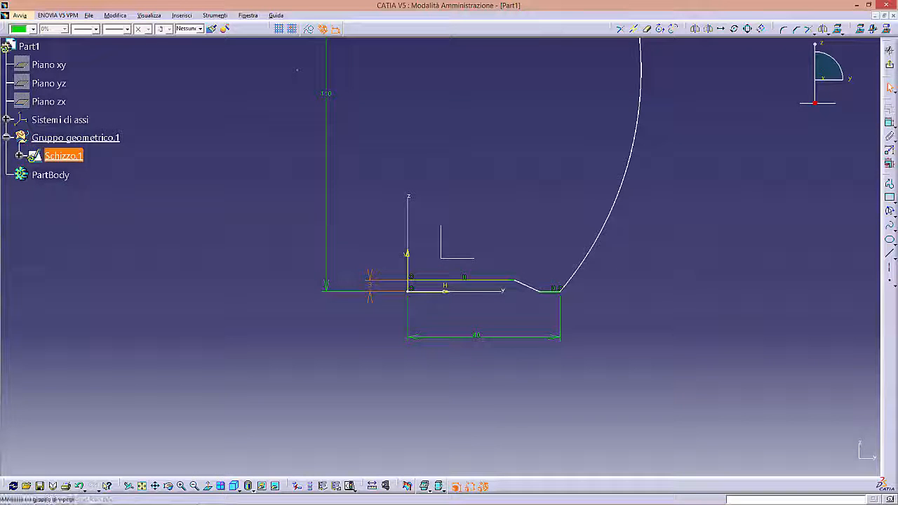
# - Constrain the angle between the slanted base line and the horizontal axis to 30°
pyautogui.click(889, 123)
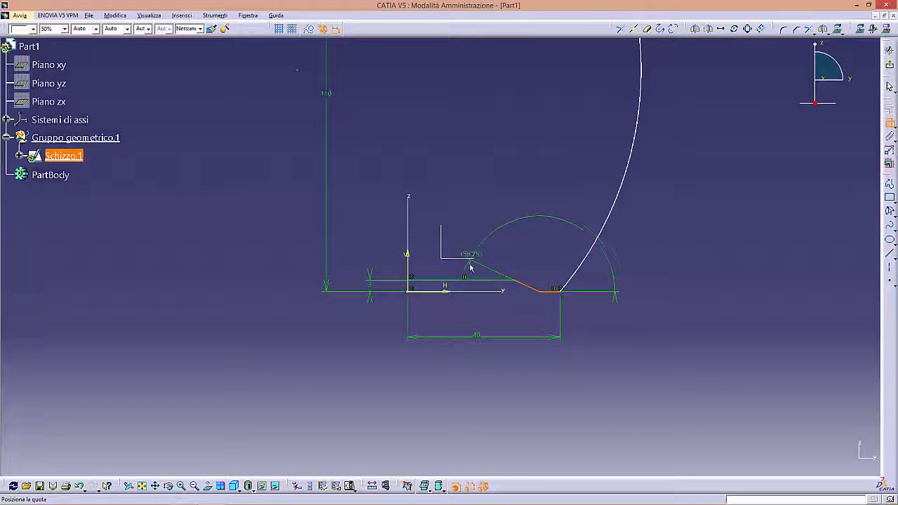
pyautogui.click(434, 268)
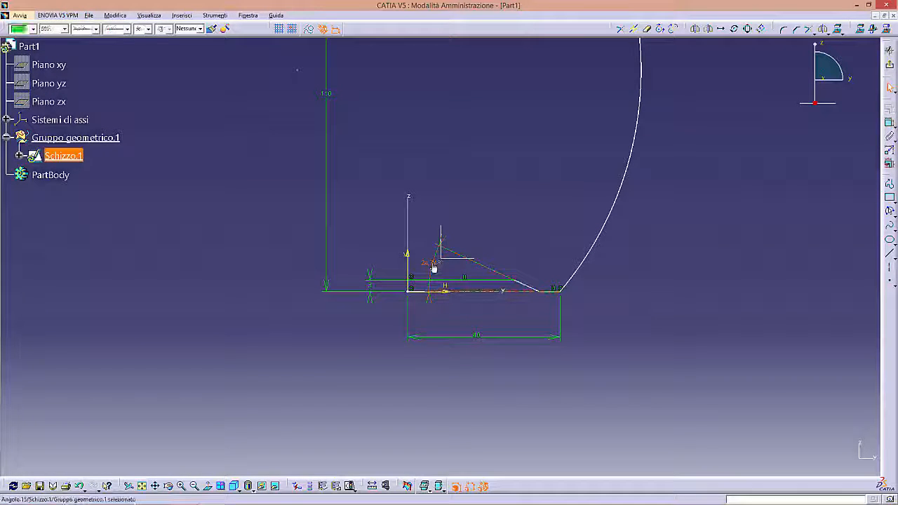
pyautogui.doubleClick(434, 268)
pyautogui.write('30')
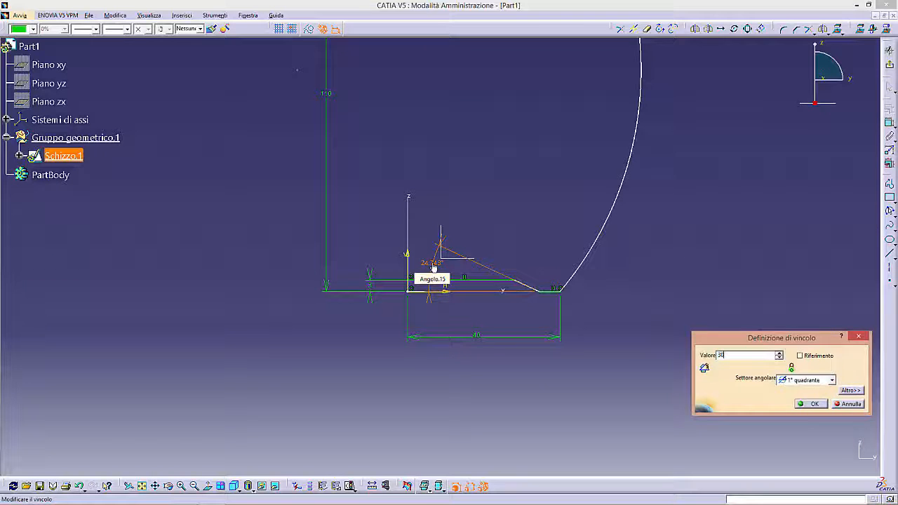
pyautogui.press('Return')
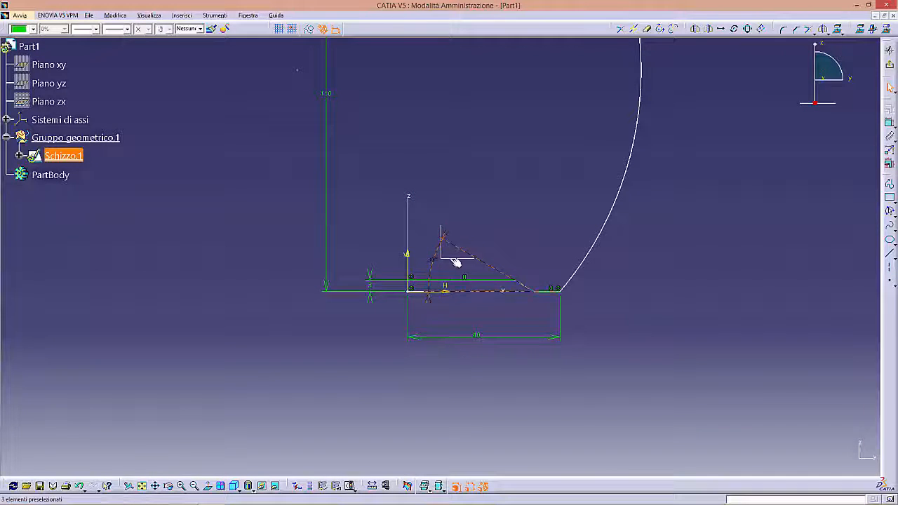
pyautogui.click(537, 230)
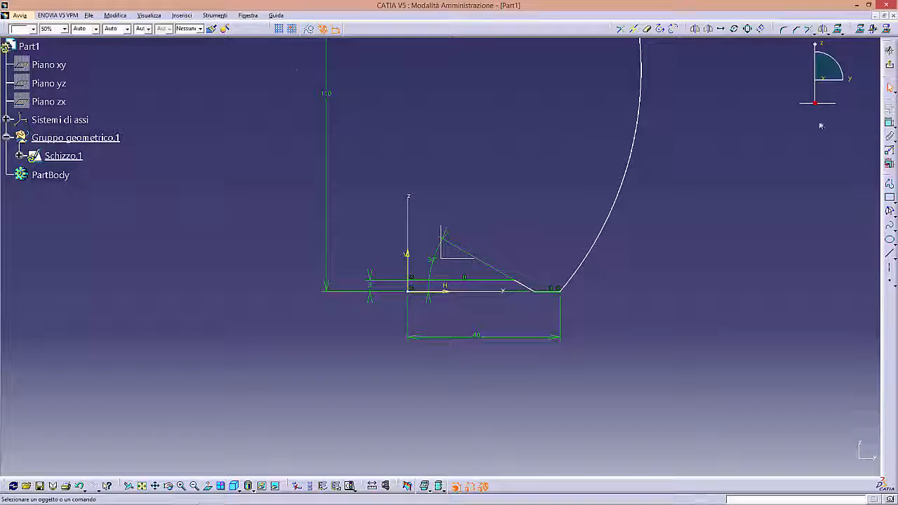
# - Dimension the short outer segment of the base line and set its length to 6 mm
pyautogui.click(889, 123)
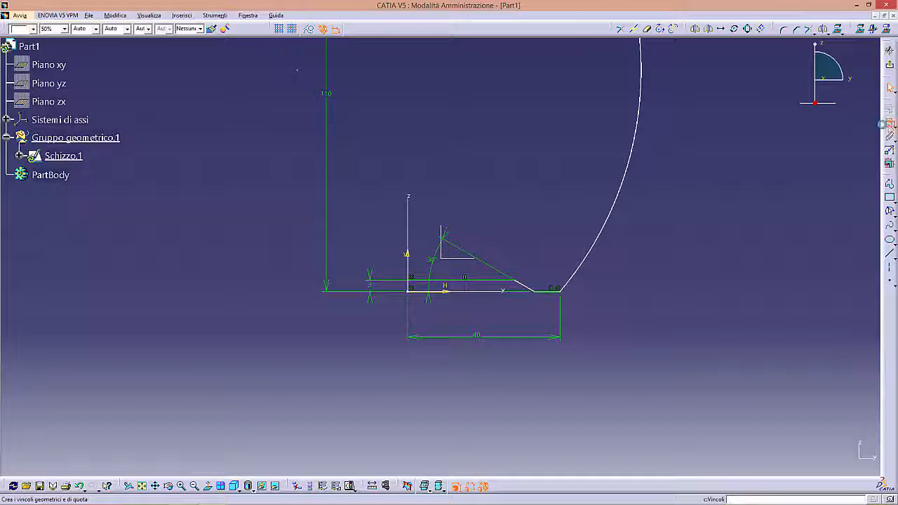
pyautogui.click(551, 289)
pyautogui.click(547, 306)
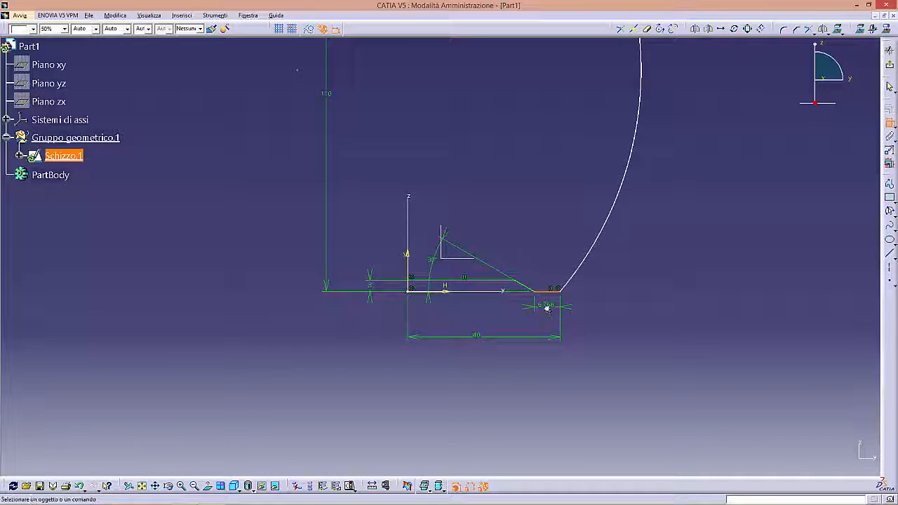
pyautogui.doubleClick(546, 305)
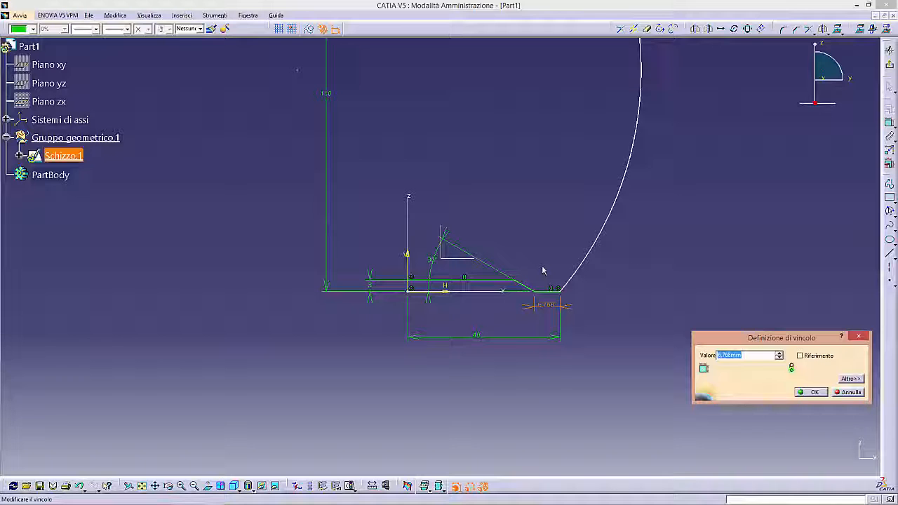
pyautogui.write('6')
pyautogui.press('Return')
pyautogui.click(707, 257)
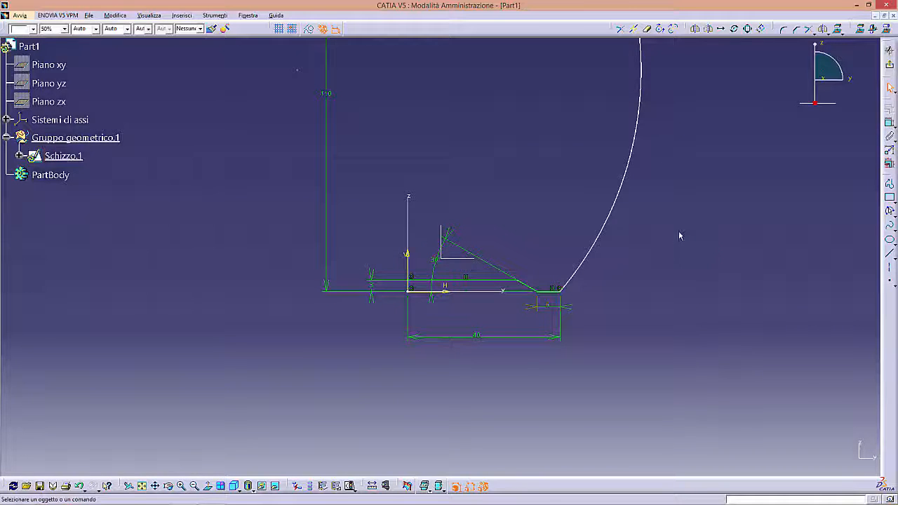
# - Draw a vertical sketch axis from the inner end of the upper line down to the origin
pyautogui.keyDown('ctrl'); pyautogui.moveTo(679, 232); pyautogui.dragTo(655, 269, button='middle'); pyautogui.keyUp('ctrl')
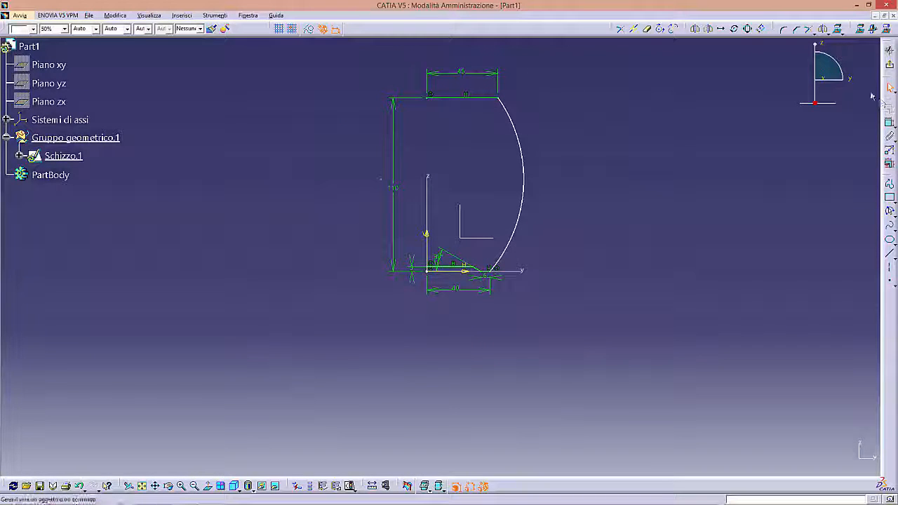
pyautogui.click(889, 267)
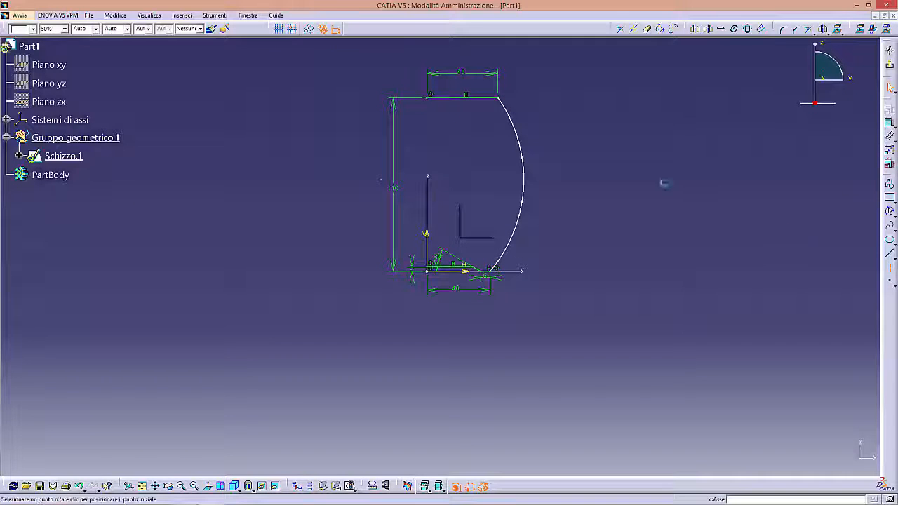
pyautogui.click(426, 99)
pyautogui.click(427, 270)
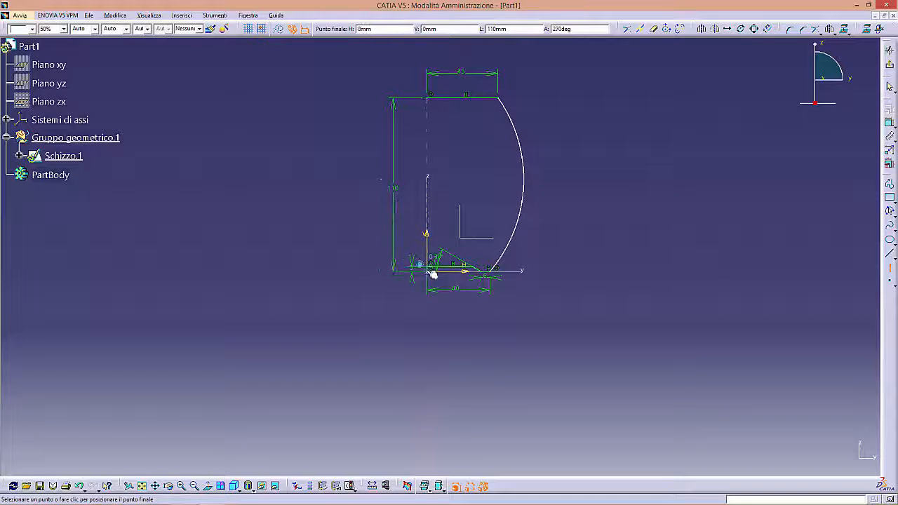
pyautogui.click(718, 171)
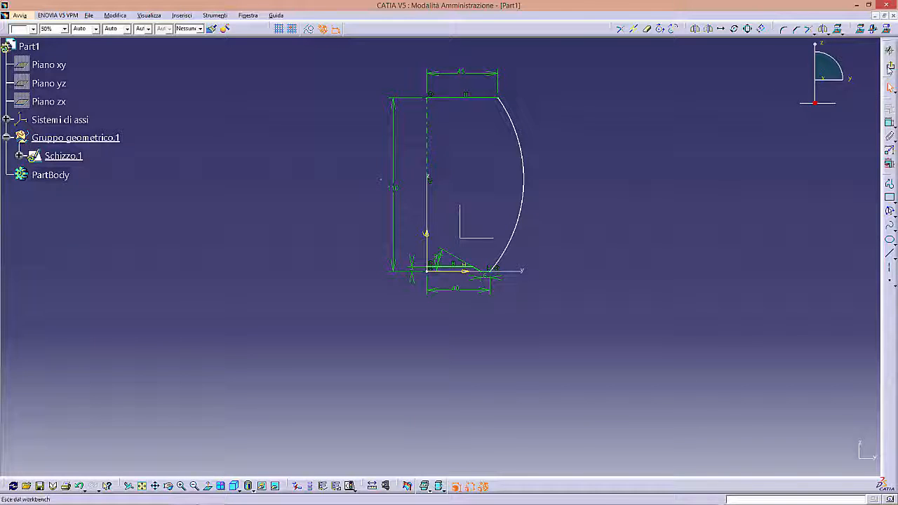
# - Exit the sketch and revolve the profile 360° around the sketch axis with the Shaft command, previewing the solid before accepting it
pyautogui.click(890, 67)
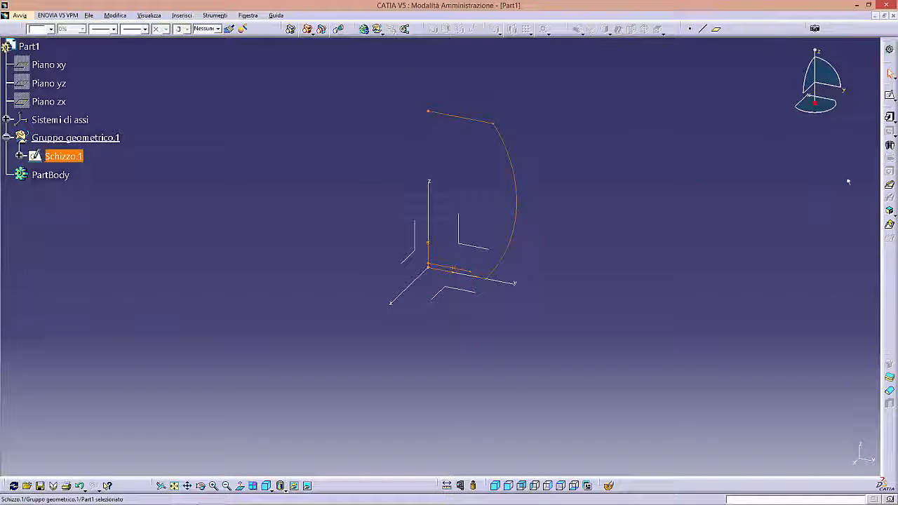
pyautogui.click(890, 147)
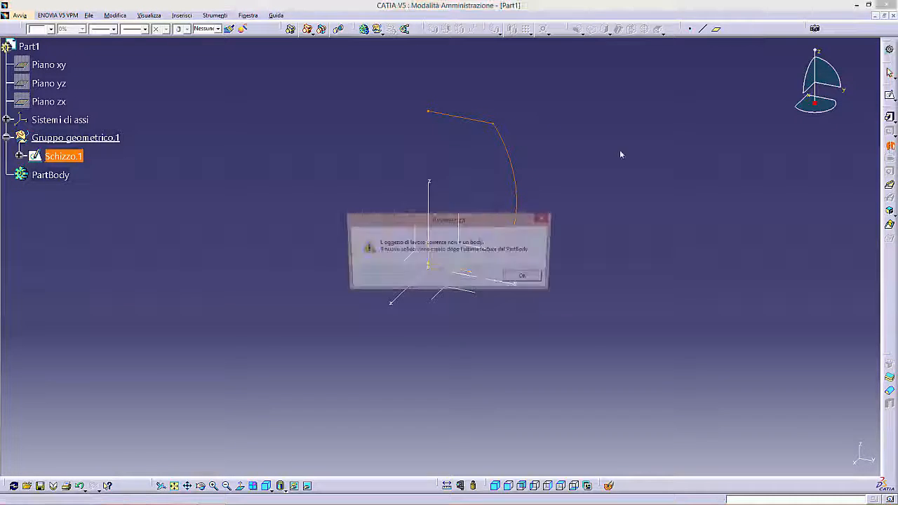
pyautogui.click(526, 279)
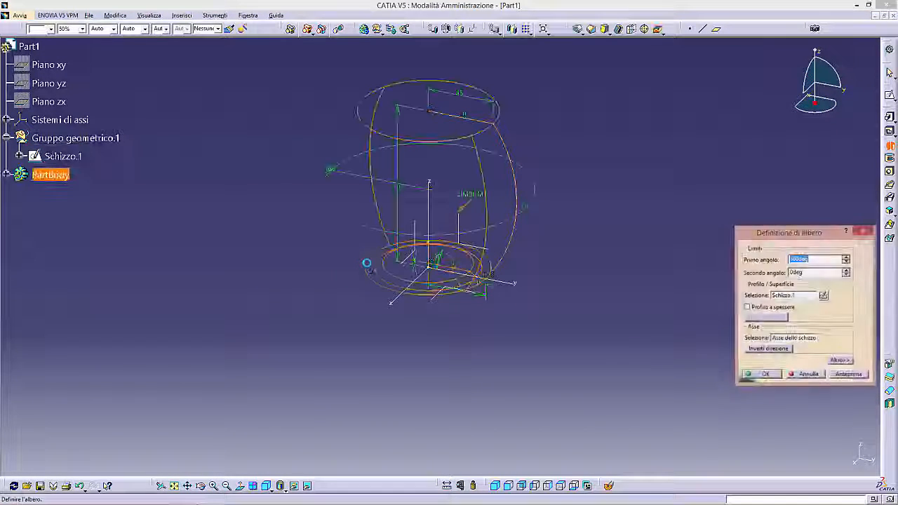
pyautogui.moveTo(443, 298)
pyautogui.mouseDown(button='middle')
pyautogui.moveTo(457, 343)
pyautogui.moveTo(553, 313)
pyautogui.moveTo(576, 274)
pyautogui.moveTo(570, 284)
pyautogui.mouseUp(button='middle')
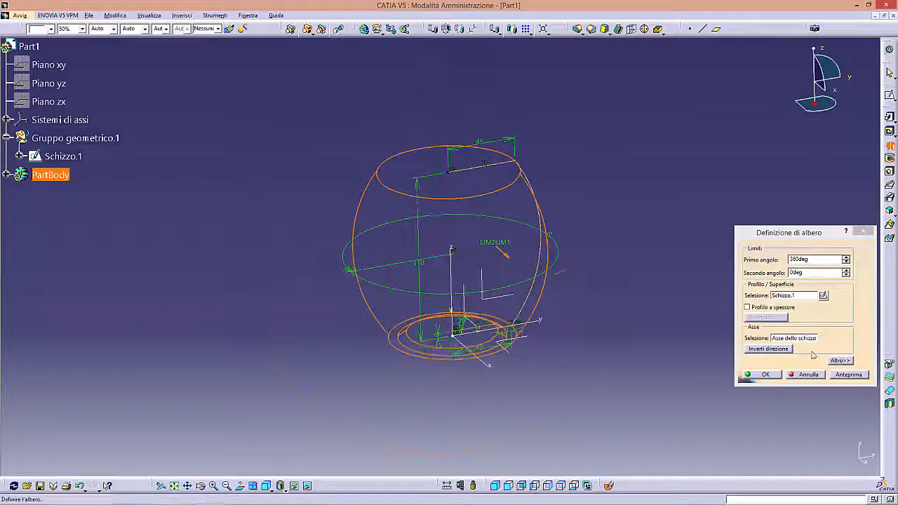
pyautogui.click(848, 374)
pyautogui.moveTo(491, 298); pyautogui.dragTo(561, 354, button='middle')
pyautogui.click(765, 374)
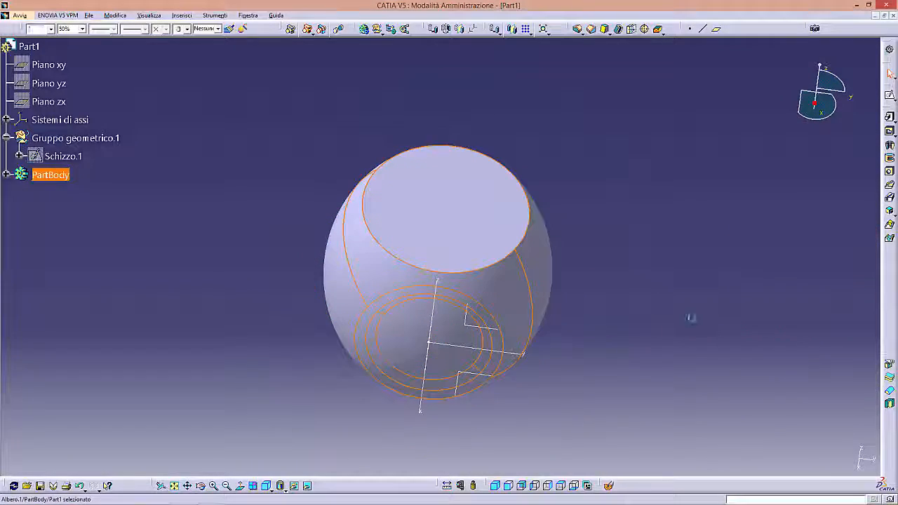
# - Shell the revolved solid, removing its flat top face and keeping the outside thickness at 0 mm
pyautogui.moveTo(512, 291); pyautogui.dragTo(501, 313, button='middle')
pyautogui.click(612, 87)
pyautogui.click(618, 29)
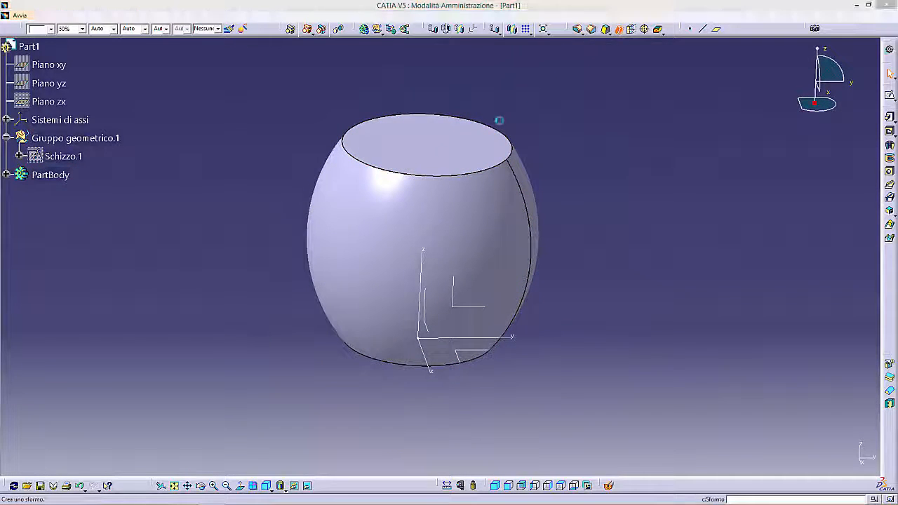
pyautogui.click(430, 151)
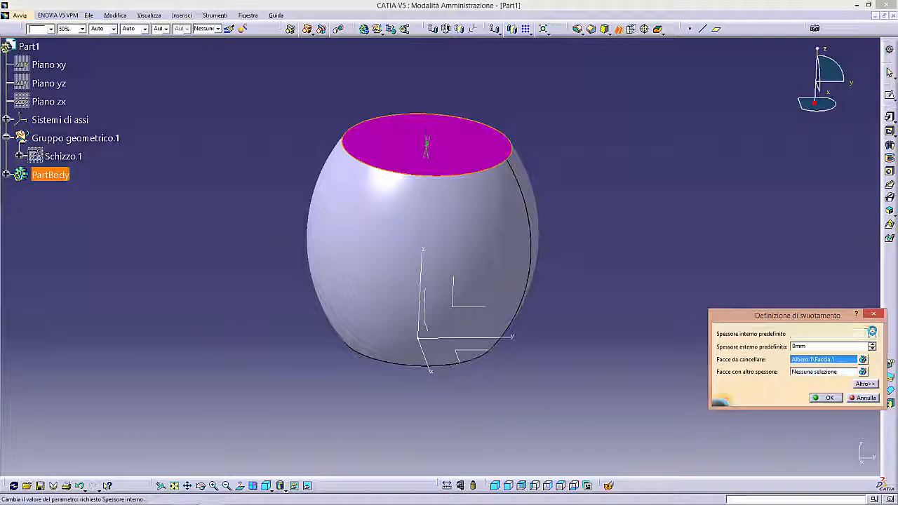
pyautogui.click(827, 398)
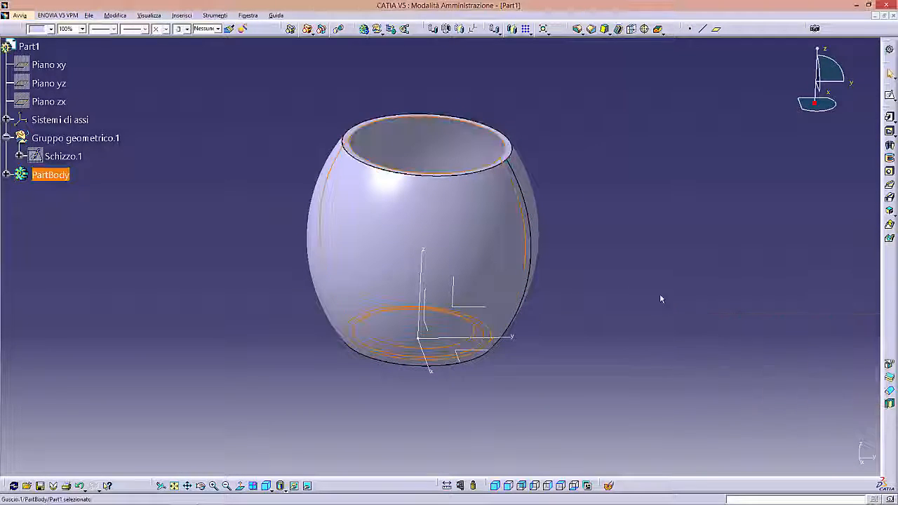
pyautogui.moveTo(415, 343); pyautogui.dragTo(555, 307, button='middle')
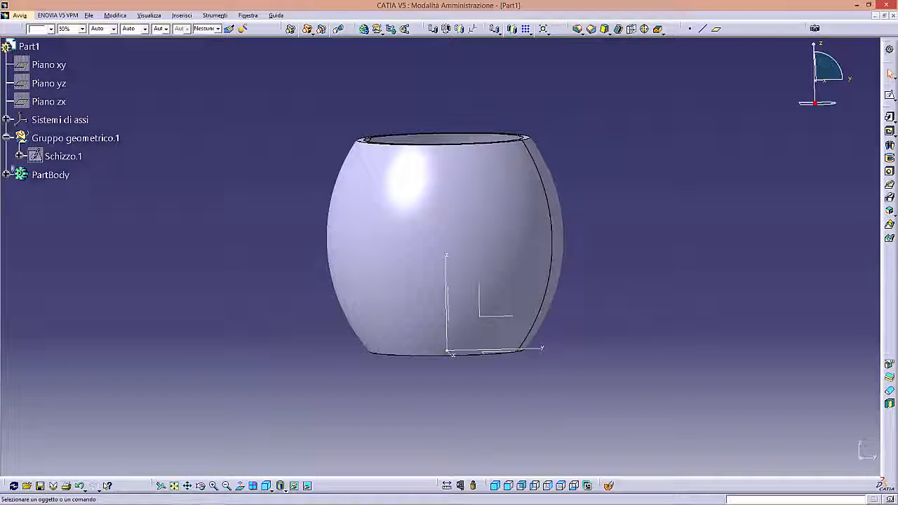
# - Expand PartBody and collapse Gruppo geometrico.1 in the tree, and insert a new body into the part
pyautogui.moveTo(6, 169); pyautogui.dragTo(36, 167)
pyautogui.click(36, 171)
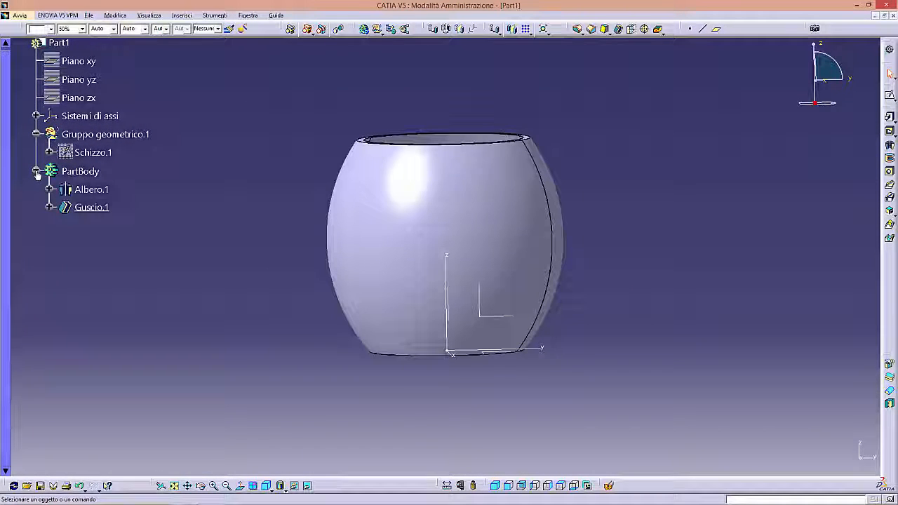
pyautogui.moveTo(36, 144); pyautogui.dragTo(37, 154)
pyautogui.click(37, 144)
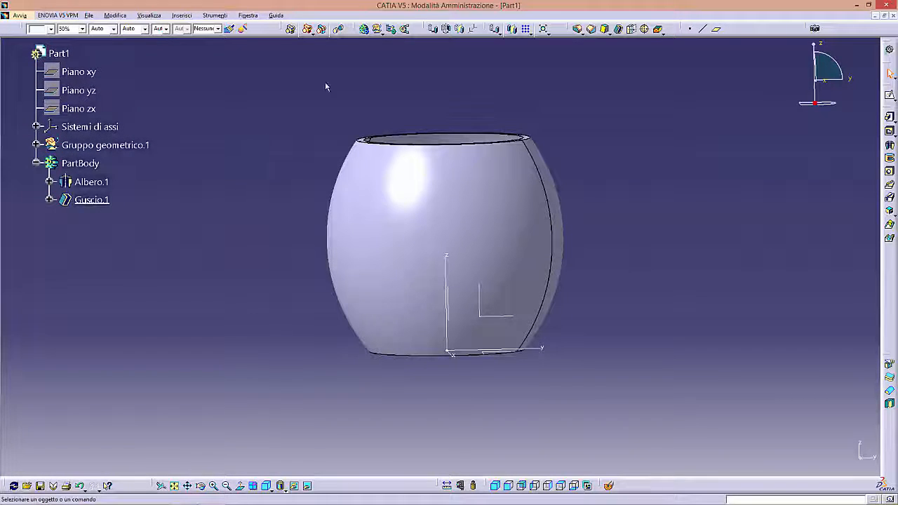
pyautogui.click(364, 29)
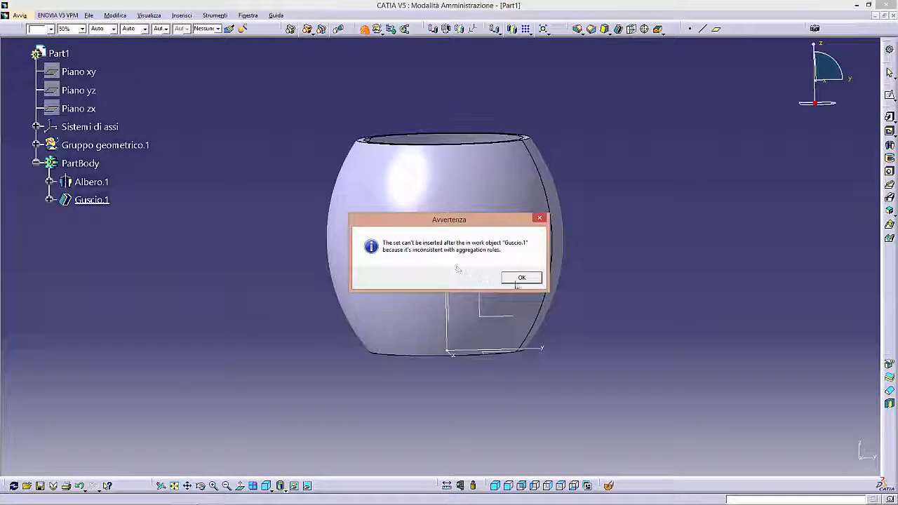
pyautogui.click(521, 278)
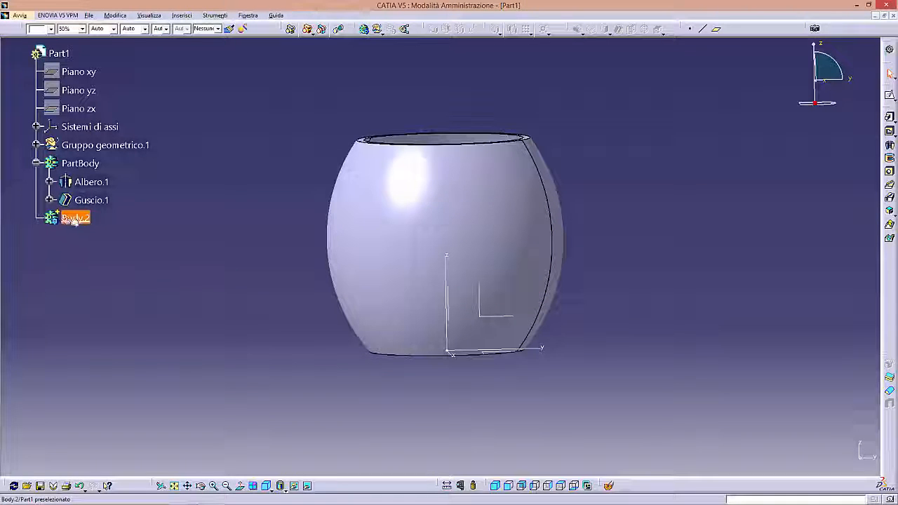
# - Start a sketch on the yz plane inside Body.2 and cut the part by the sketch plane to expose the wall section
pyautogui.moveTo(744, 192); pyautogui.dragTo(719, 183, button='middle')
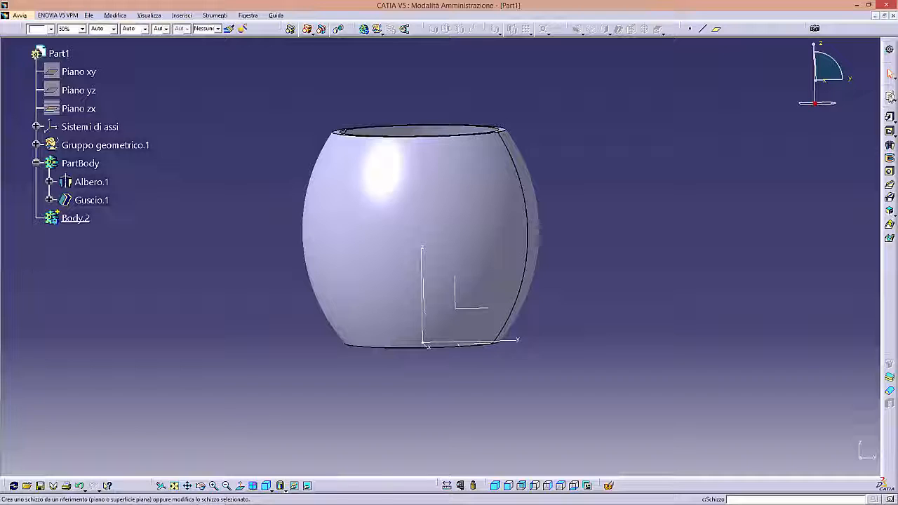
pyautogui.click(889, 96)
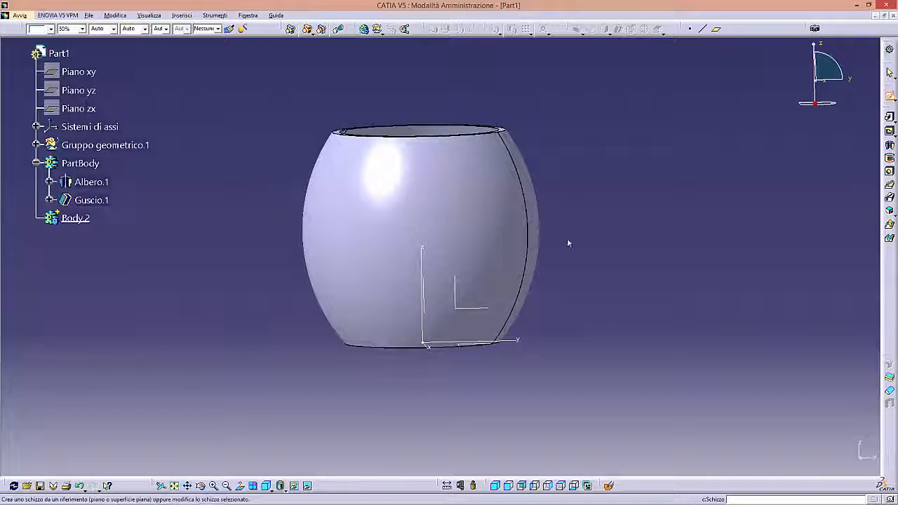
pyautogui.click(463, 310)
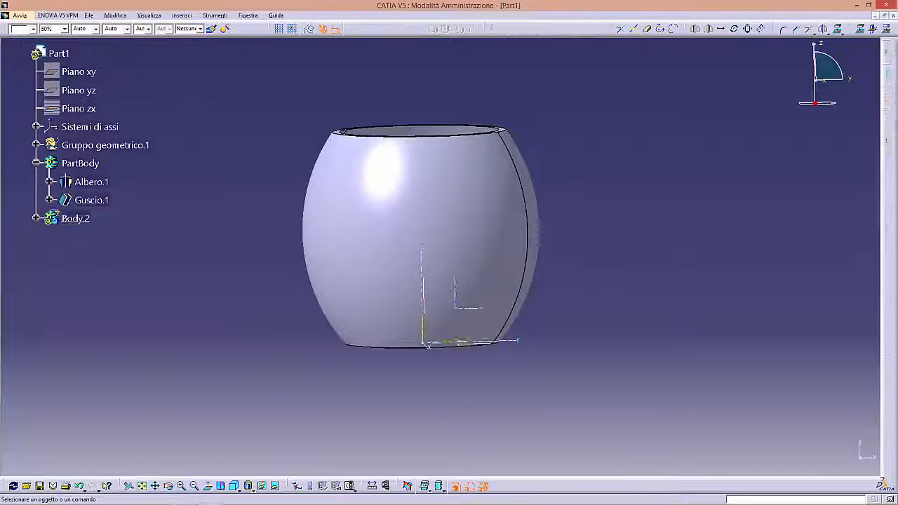
pyautogui.click(37, 218)
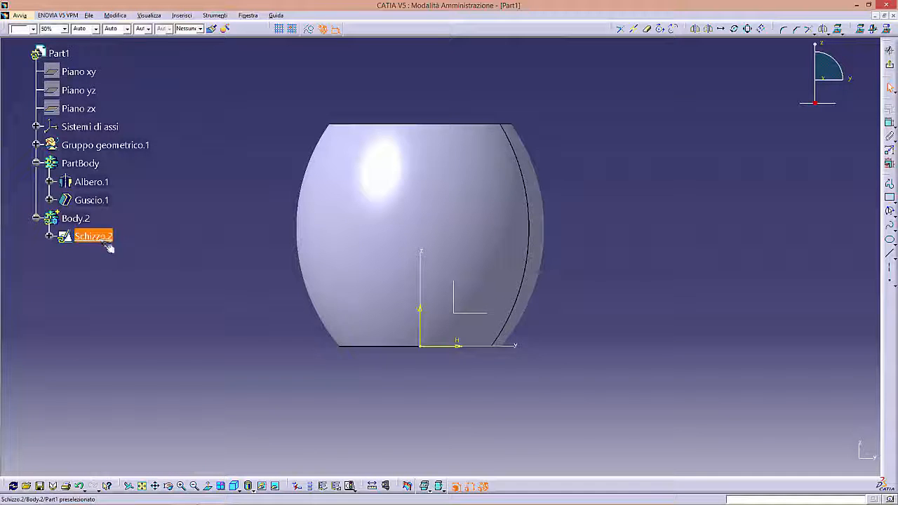
pyautogui.moveTo(341, 309); pyautogui.dragTo(346, 318, button='middle')
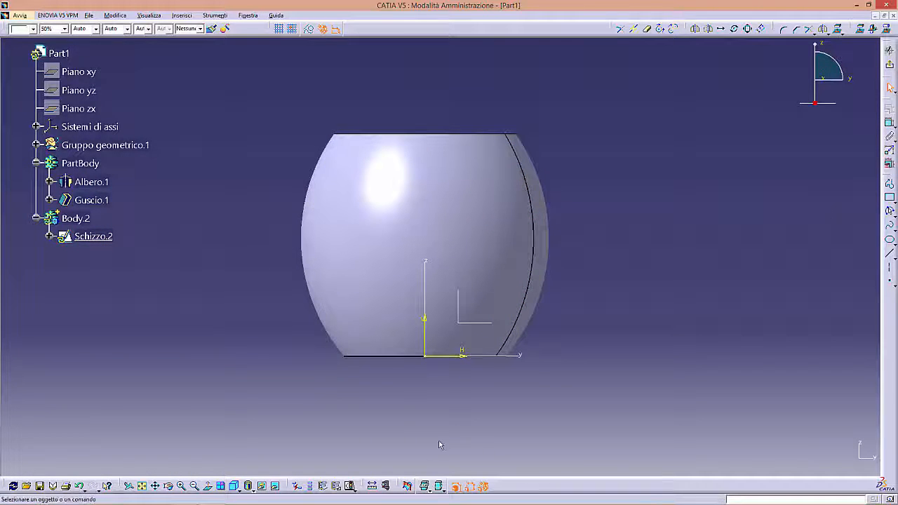
pyautogui.click(408, 486)
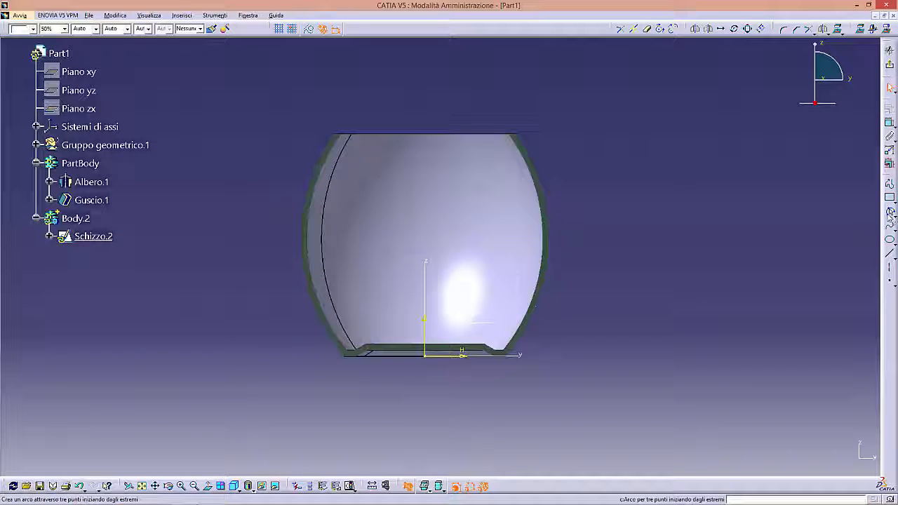
# - Draw an open handle-shaped spline from inside the mug's upper wall, out to about 80 mm from the axis, and down to the base line
pyautogui.click(890, 226)
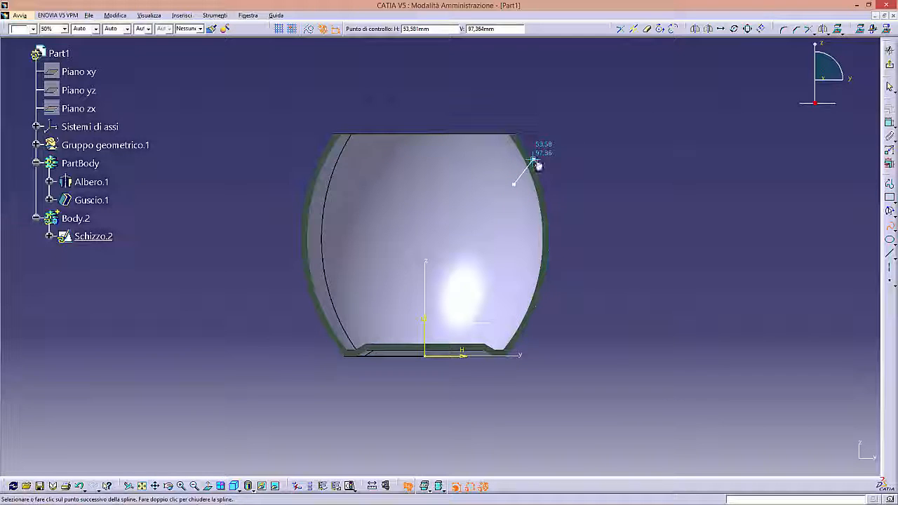
pyautogui.click(587, 164)
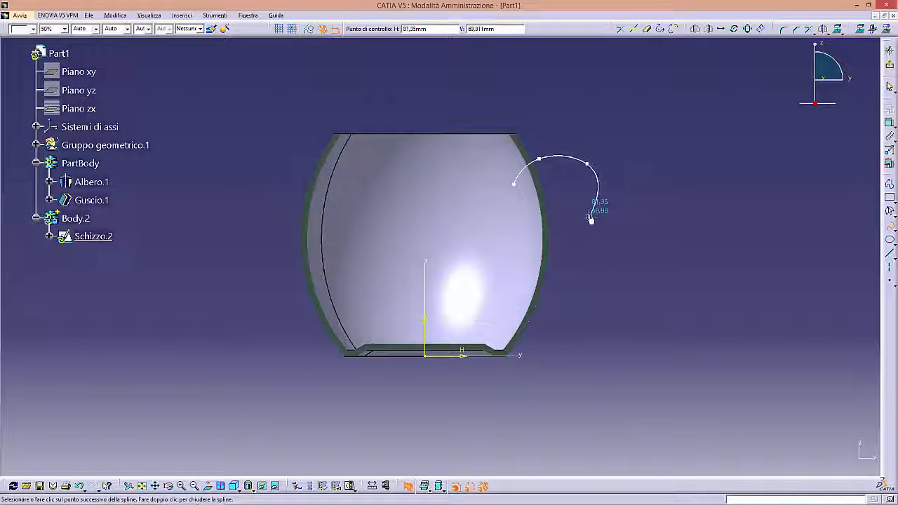
pyautogui.click(587, 222)
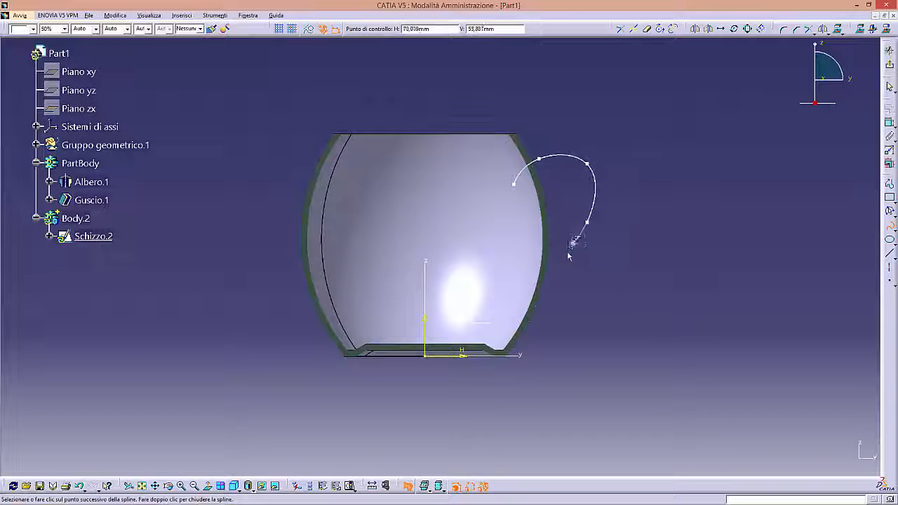
pyautogui.click(561, 263)
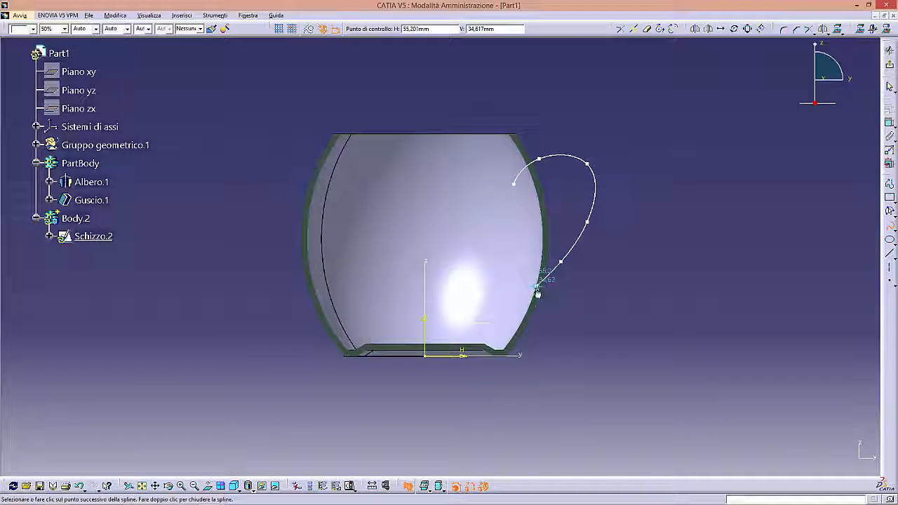
pyautogui.click(516, 325)
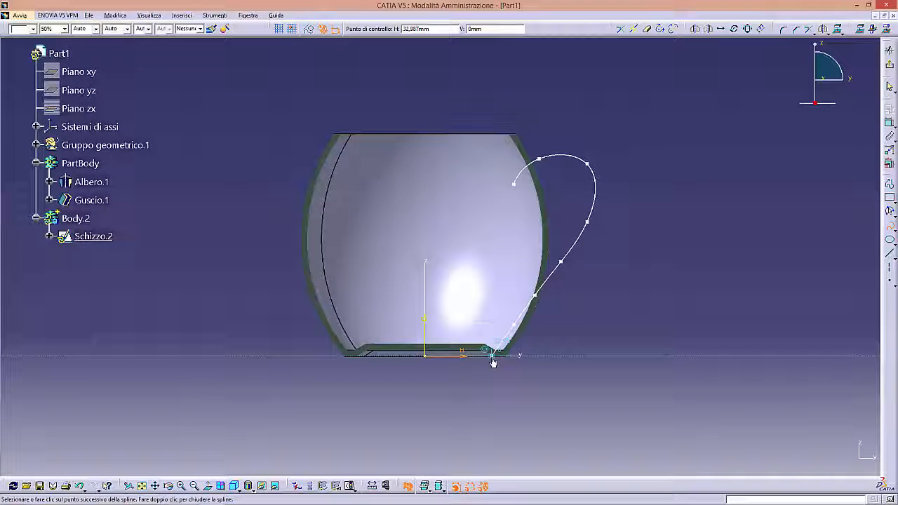
pyautogui.click(496, 356)
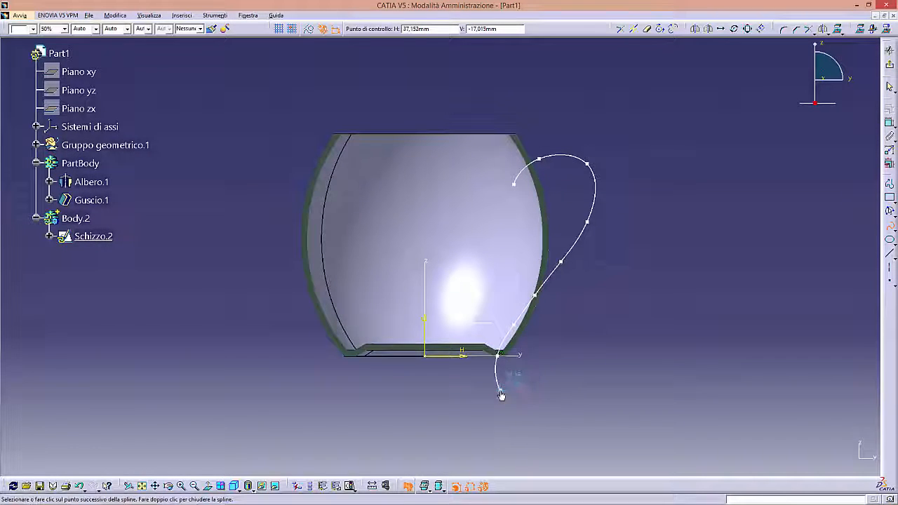
pyautogui.press('Escape')
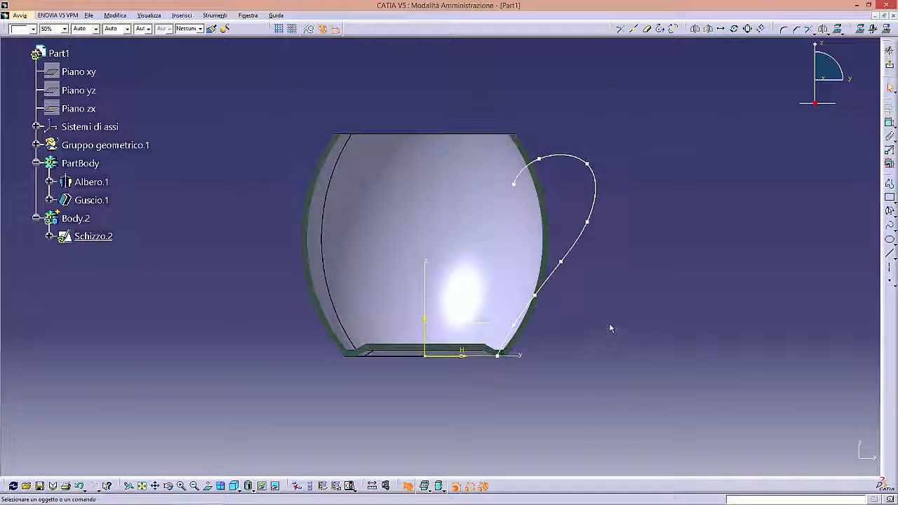
# - Reposition the spline's control points along its upper and outer bend to smooth the handle curve, and exit the sketch
pyautogui.moveTo(614, 307); pyautogui.dragTo(615, 261, button='middle')
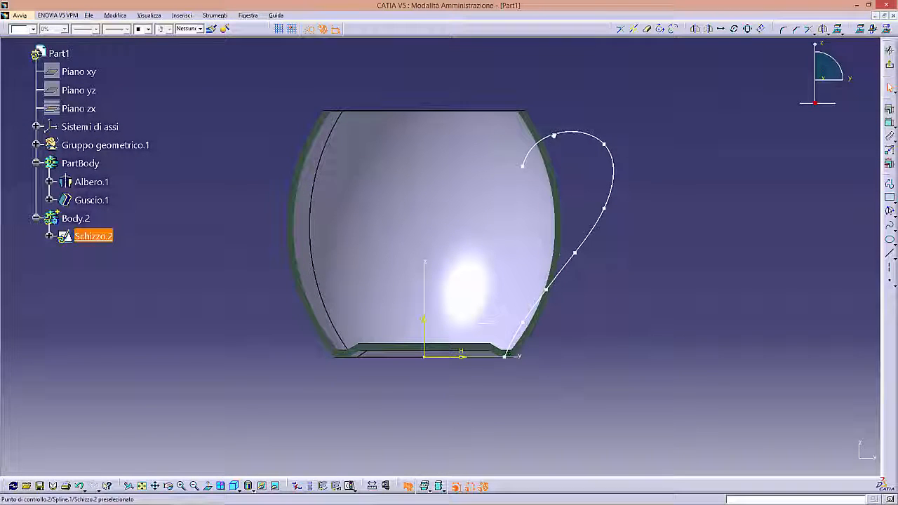
pyautogui.click(526, 174)
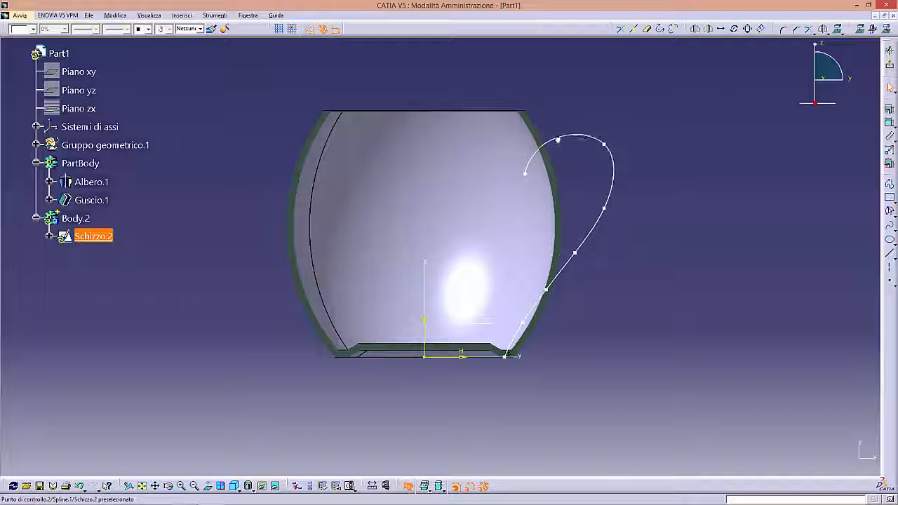
pyautogui.moveTo(604, 144); pyautogui.dragTo(601, 151)
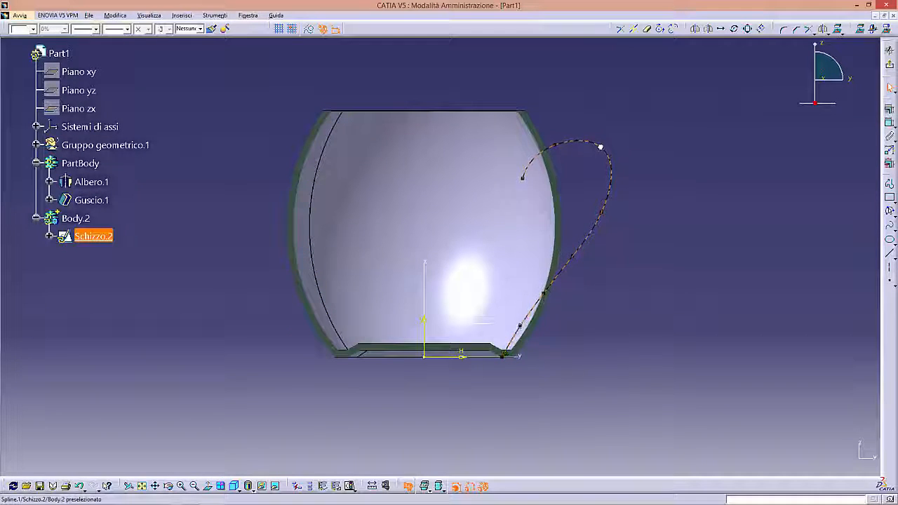
pyautogui.click(649, 151)
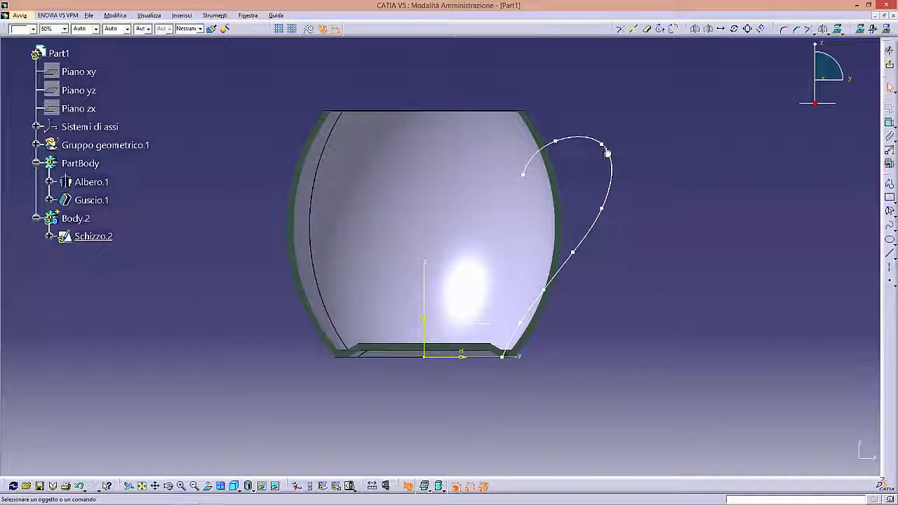
pyautogui.moveTo(600, 144); pyautogui.dragTo(596, 151)
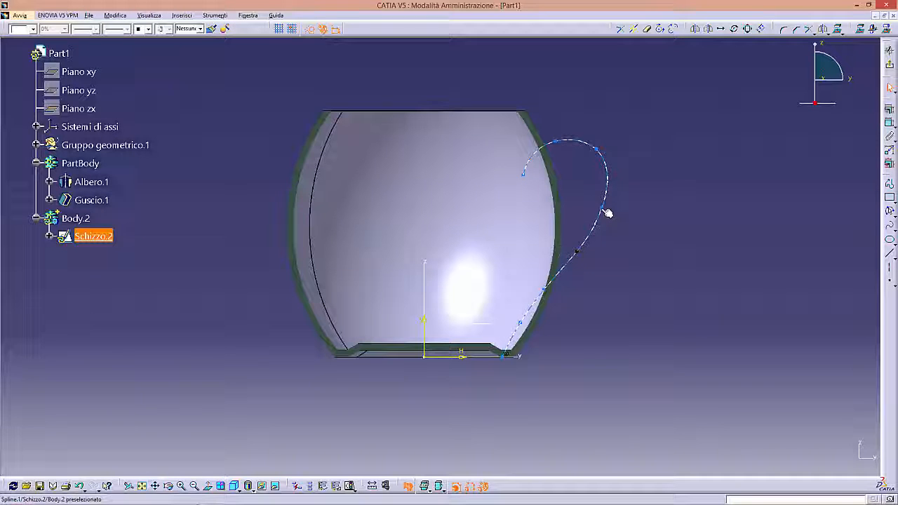
pyautogui.moveTo(611, 204); pyautogui.dragTo(610, 204)
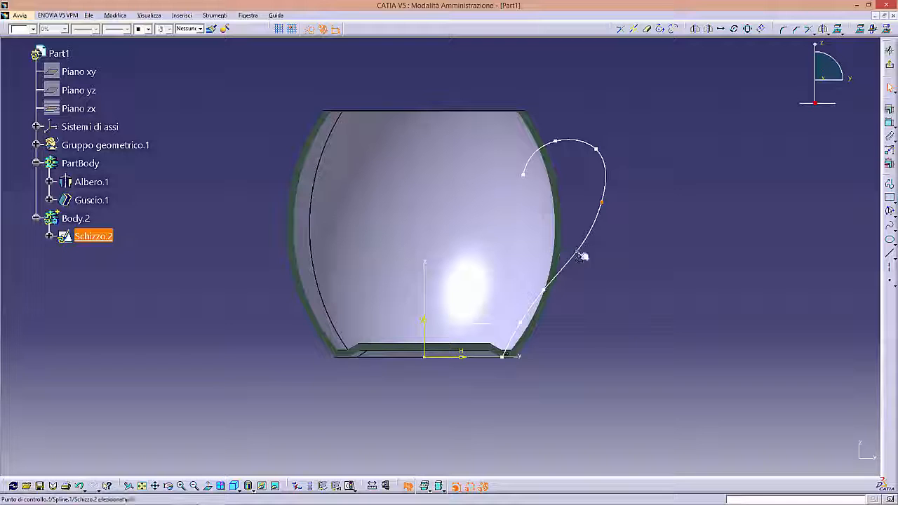
pyautogui.moveTo(578, 252); pyautogui.dragTo(578, 249)
pyautogui.click(690, 272)
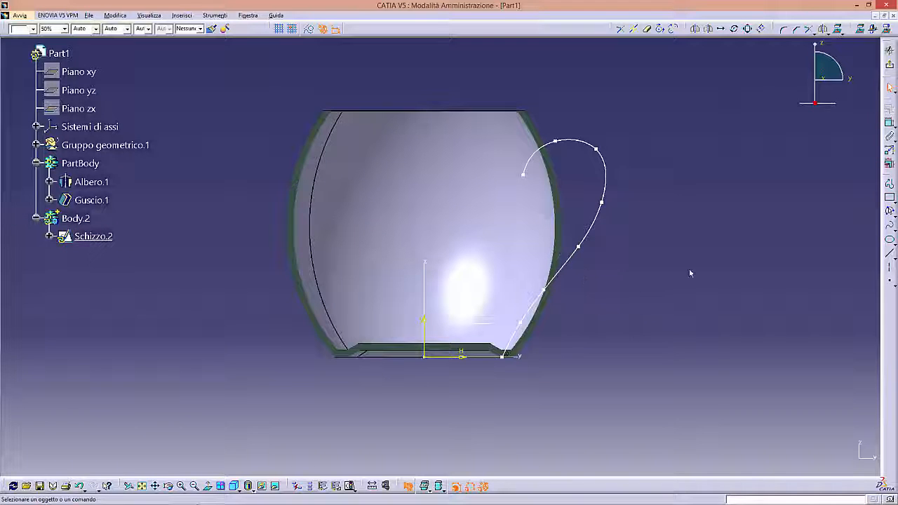
pyautogui.click(890, 67)
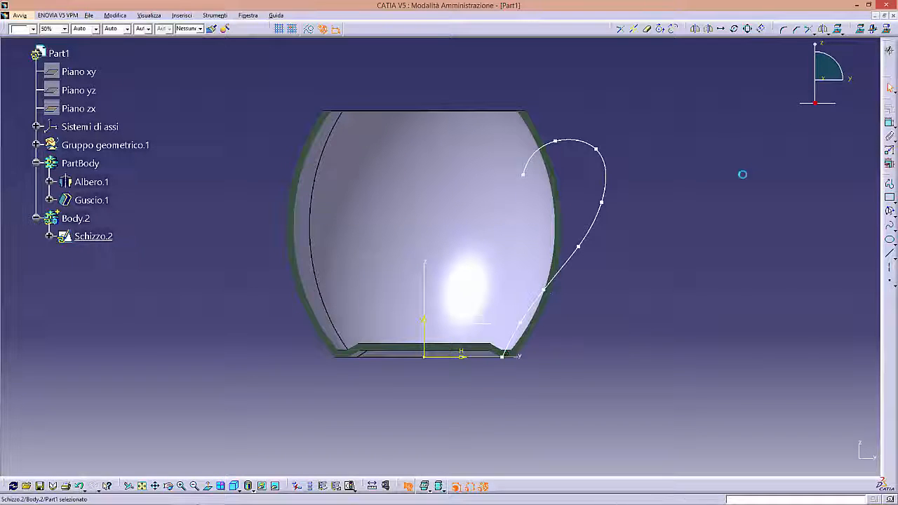
# - Start a new sketch on the xy plane at the mug's base and orient the view normal to it
pyautogui.moveTo(491, 337)
pyautogui.mouseDown(button='middle')
pyautogui.moveTo(508, 232)
pyautogui.moveTo(533, 196)
pyautogui.mouseUp(button='middle')
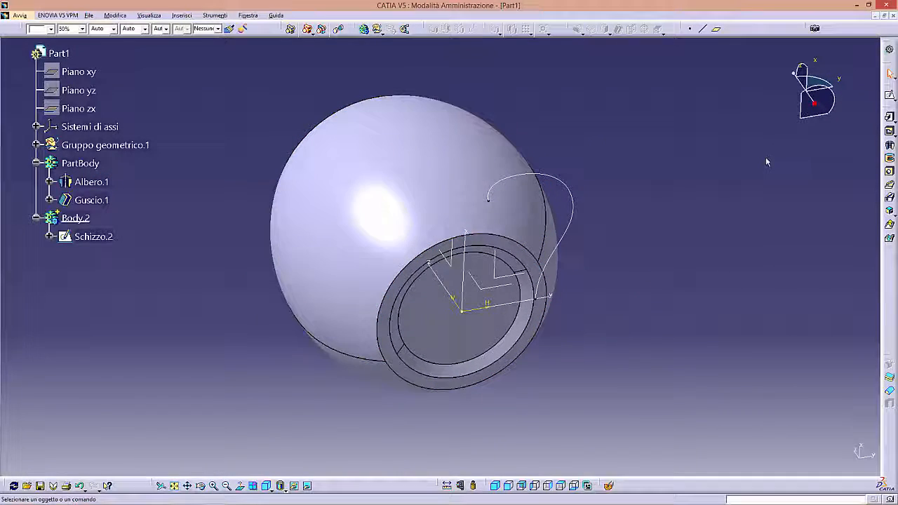
pyautogui.click(889, 95)
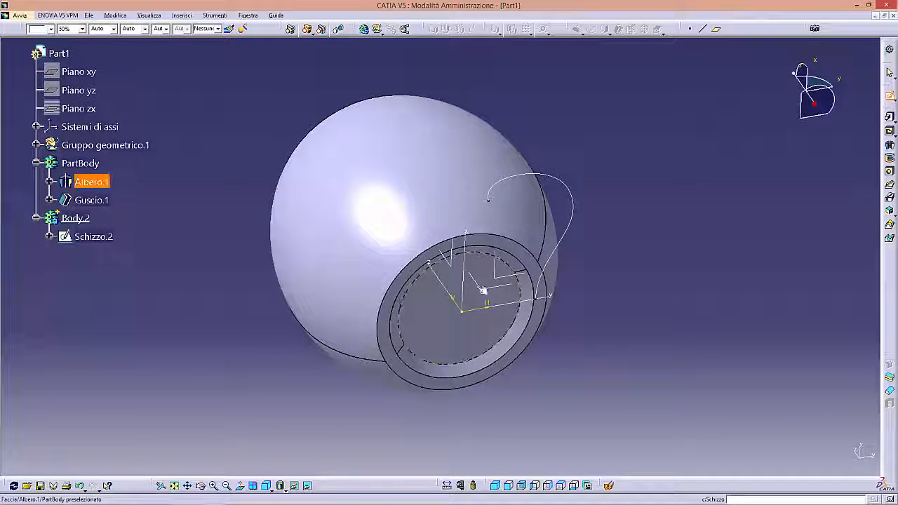
pyautogui.moveTo(483, 289); pyautogui.dragTo(466, 174, button='middle')
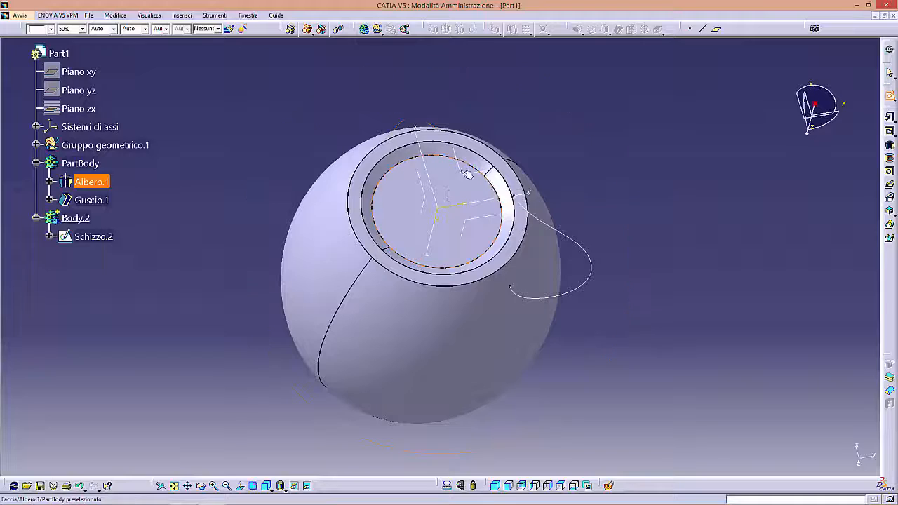
pyautogui.click(463, 173)
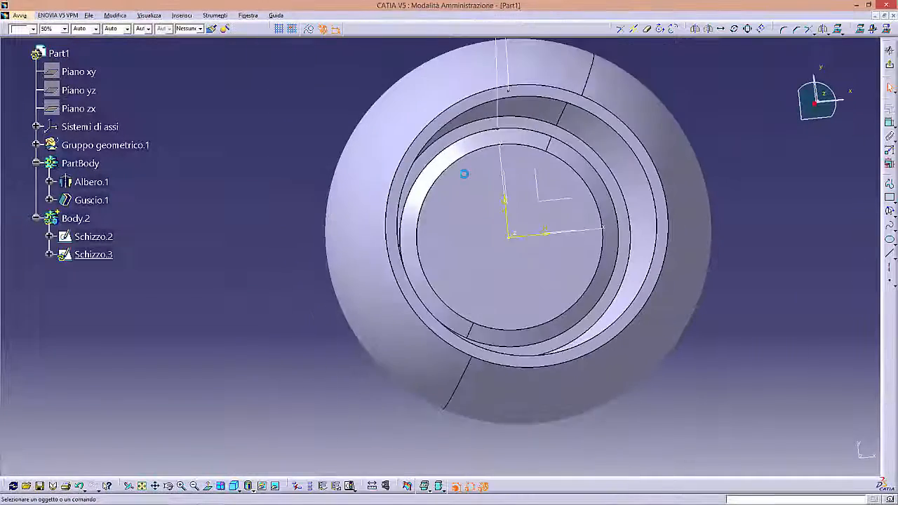
pyautogui.moveTo(538, 229); pyautogui.dragTo(262, 220, button='middle')
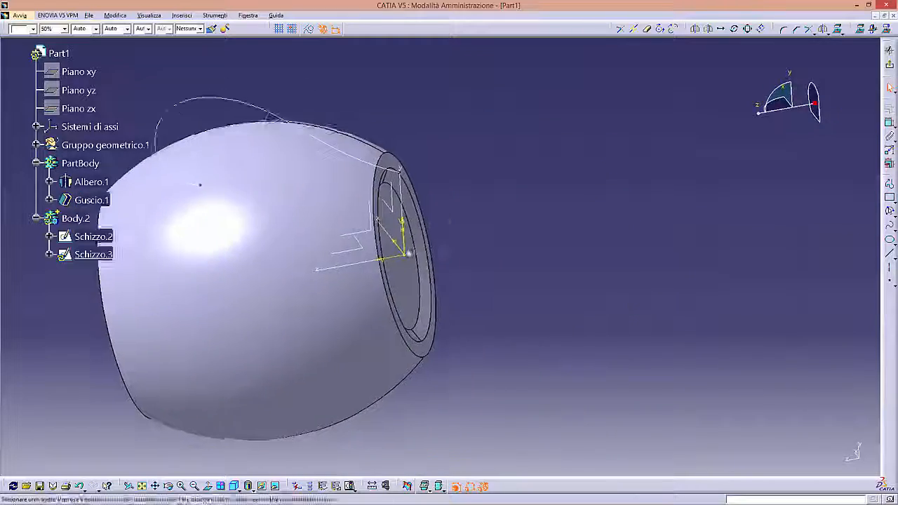
pyautogui.click(207, 488)
pyautogui.click(207, 487)
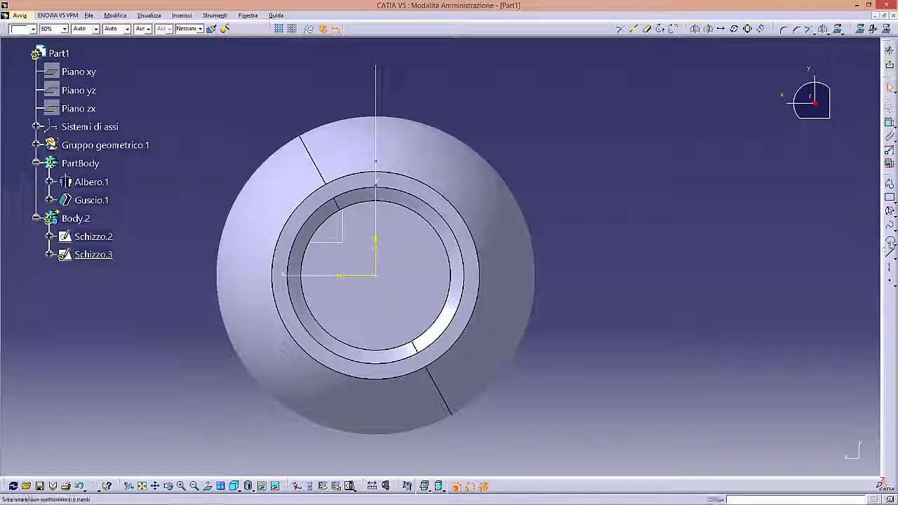
# - Sketch an ellipse centred on the vertical axis about 29 mm from the origin, with radii of about 8.4 mm and 5.7 mm
pyautogui.click(890, 239)
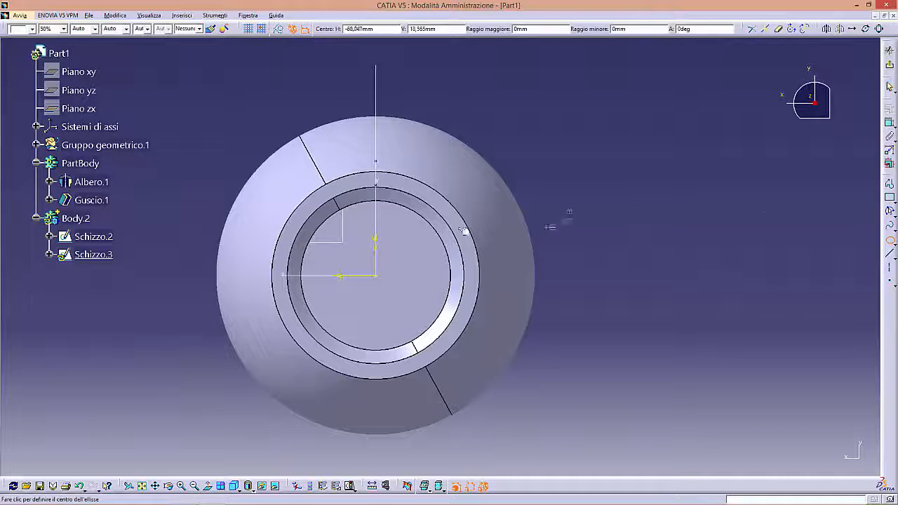
pyautogui.click(383, 203)
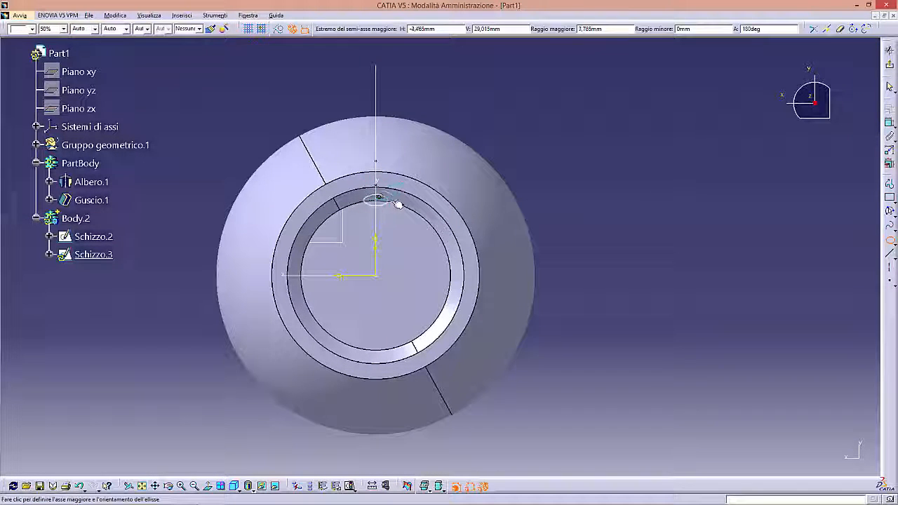
pyautogui.click(404, 203)
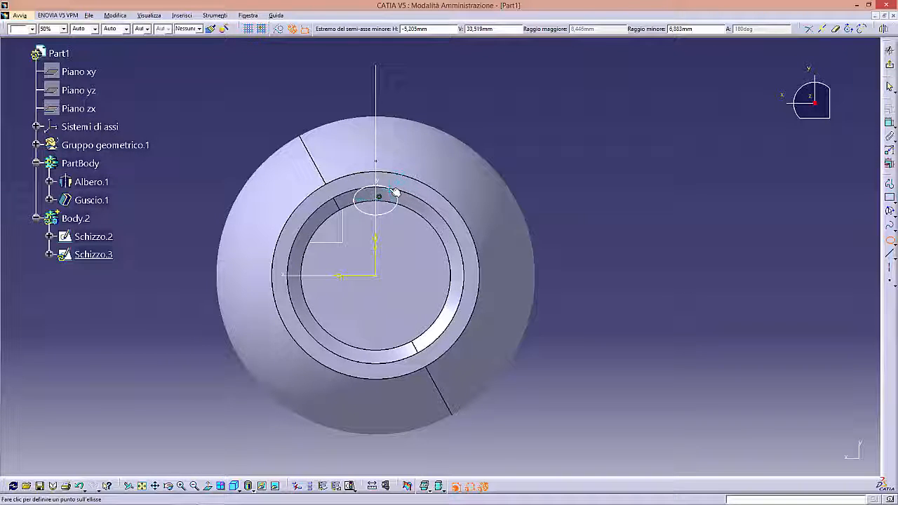
pyautogui.doubleClick(396, 191)
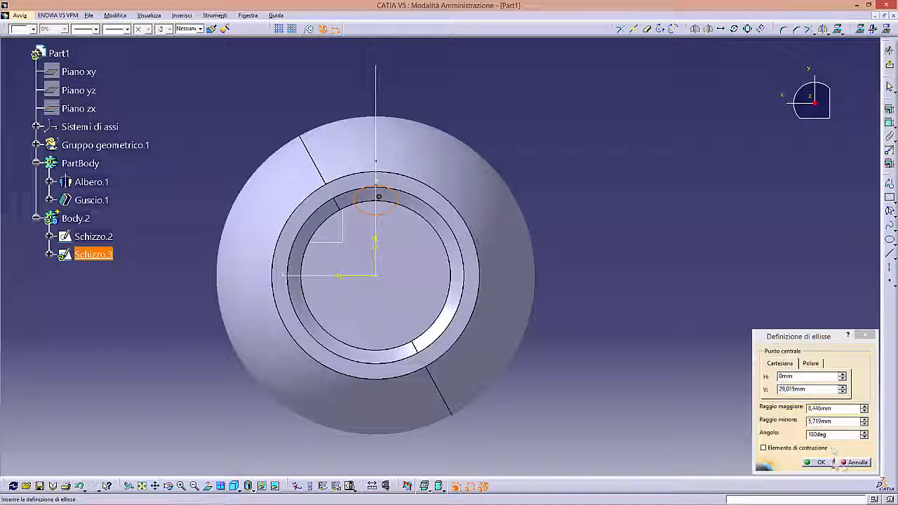
pyautogui.click(820, 462)
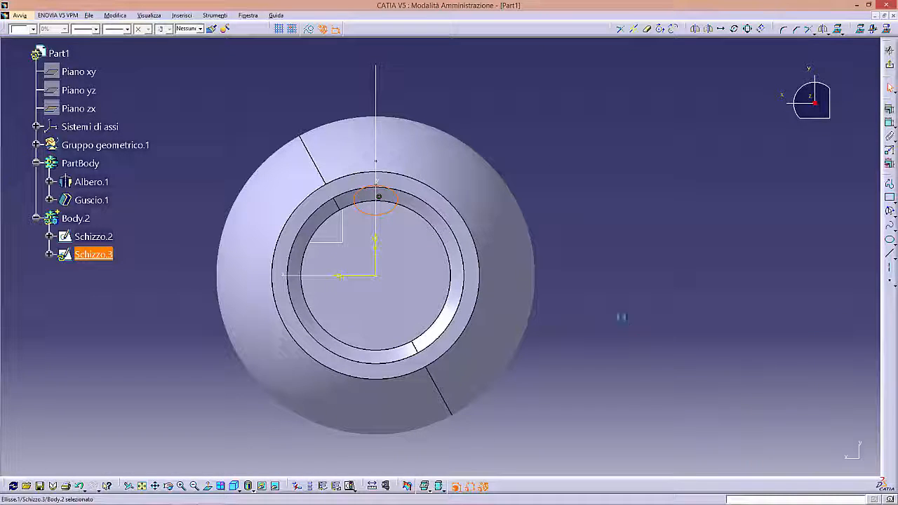
pyautogui.click(551, 183)
# - Constrain the ellipse's centre to coincide with the lower endpoint of the handle spline, and exit the sketch
pyautogui.moveTo(581, 219); pyautogui.dragTo(598, 199, button='middle')
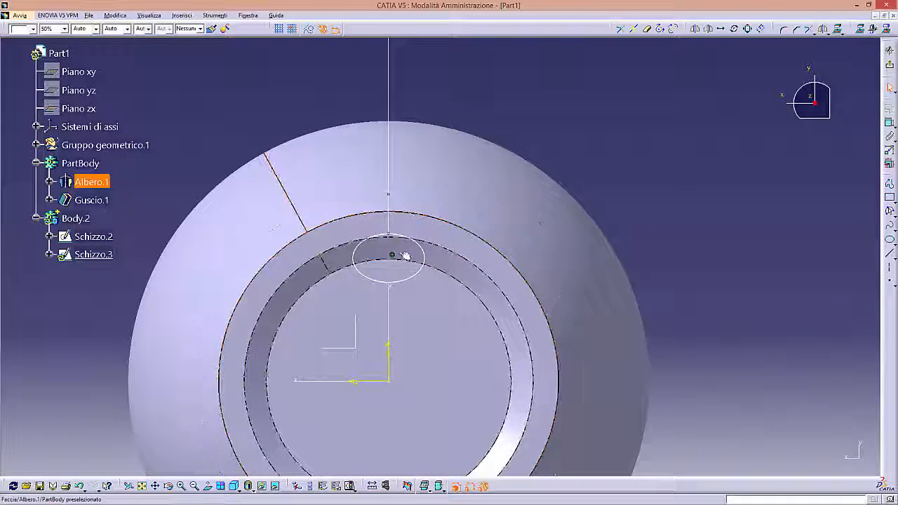
pyautogui.moveTo(400, 257)
pyautogui.mouseDown(button='middle')
pyautogui.moveTo(476, 296)
pyautogui.moveTo(441, 271)
pyautogui.moveTo(401, 262)
pyautogui.mouseUp(button='middle')
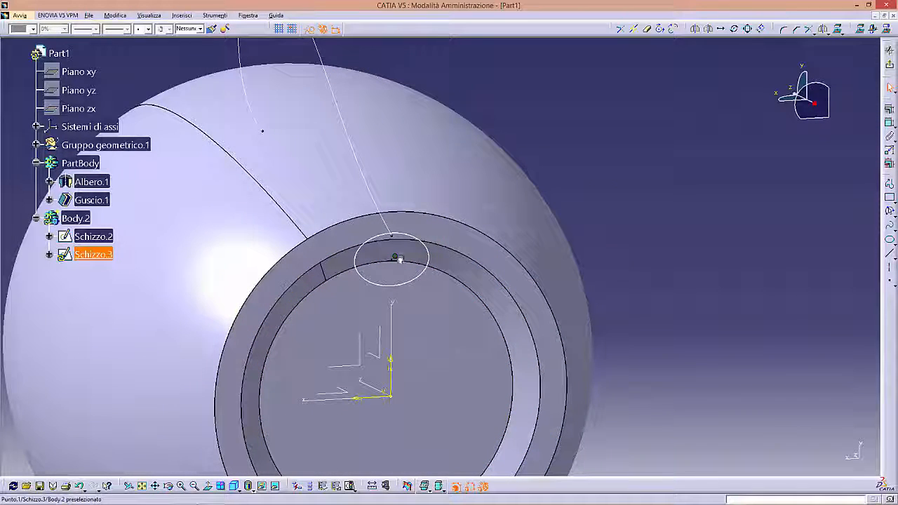
pyautogui.click(394, 241)
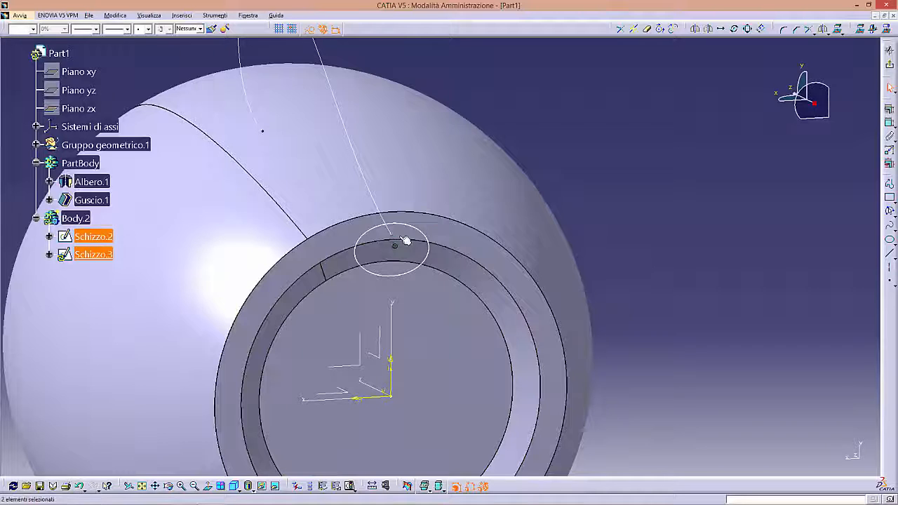
pyautogui.click(889, 111)
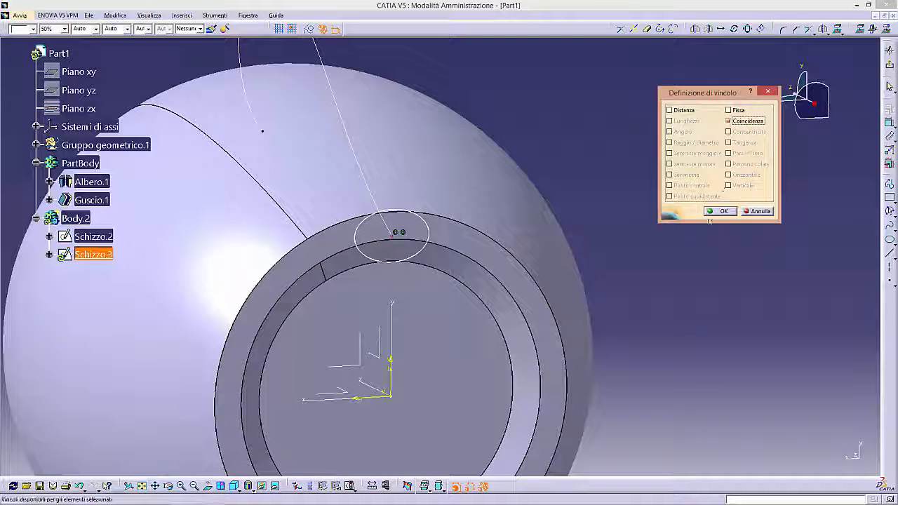
pyautogui.click(719, 211)
pyautogui.moveTo(719, 211); pyautogui.dragTo(523, 254, button='middle')
pyautogui.click(889, 66)
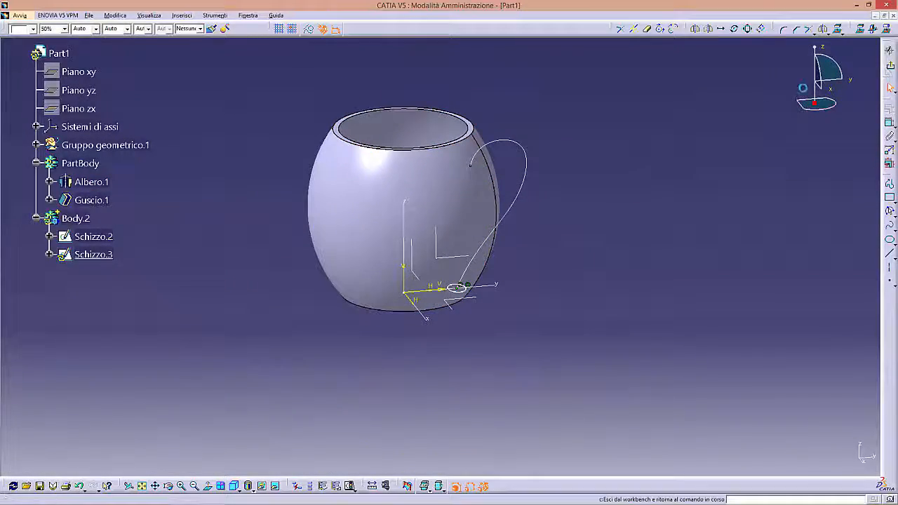
# - Create a rib in the second body by sweeping the ellipse sketch along the handle spline, keeping the profile angle
pyautogui.moveTo(623, 204)
pyautogui.mouseDown(button='middle')
pyautogui.moveTo(523, 390)
pyautogui.moveTo(471, 303)
pyautogui.moveTo(427, 185)
pyautogui.moveTo(543, 274)
pyautogui.moveTo(403, 309)
pyautogui.moveTo(415, 280)
pyautogui.mouseUp(button='middle')
pyautogui.moveTo(533, 264); pyautogui.dragTo(598, 254, button='middle')
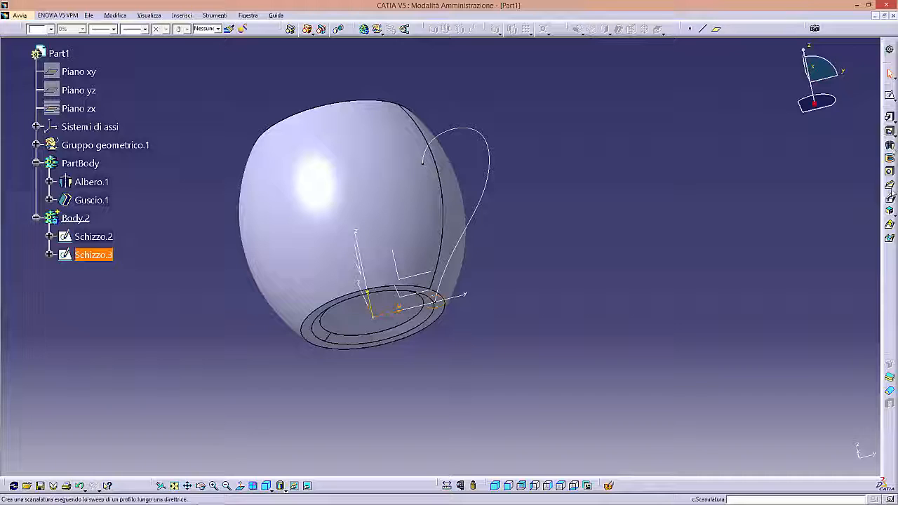
pyautogui.click(889, 184)
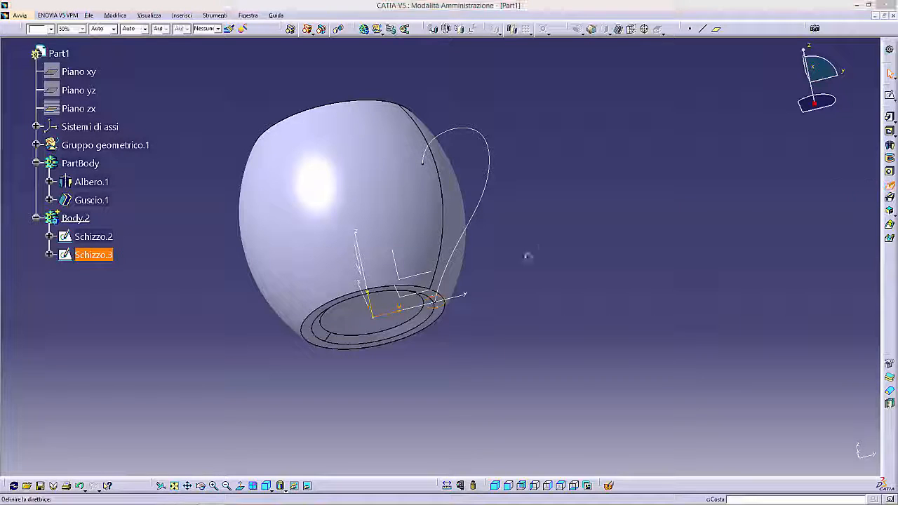
pyautogui.click(445, 306)
pyautogui.click(493, 278)
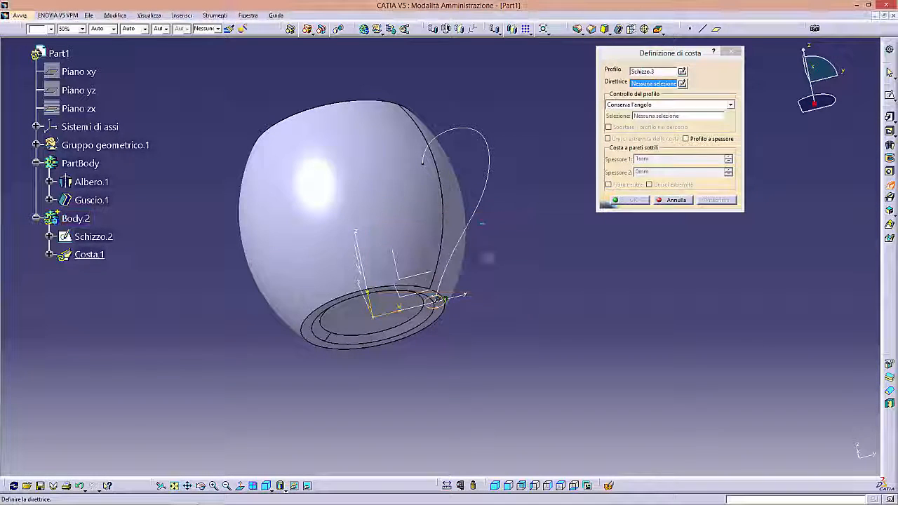
pyautogui.click(470, 212)
pyautogui.click(710, 201)
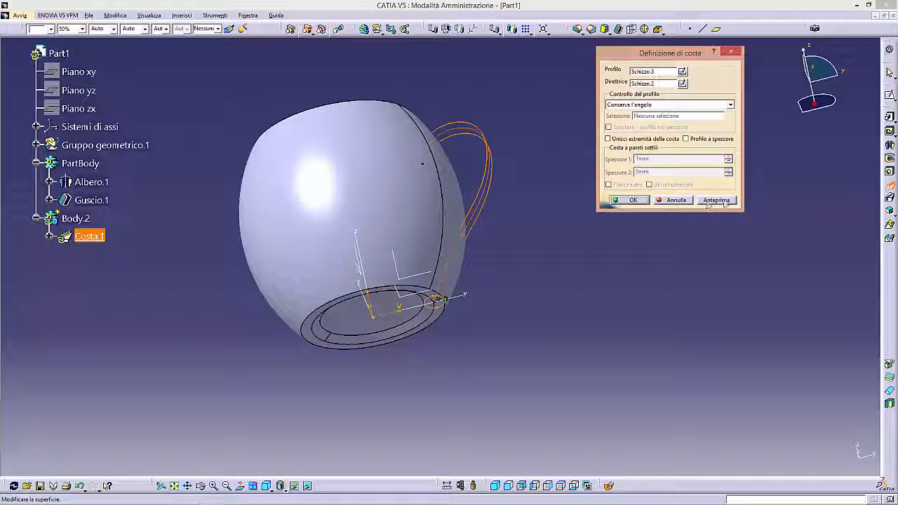
pyautogui.moveTo(491, 288); pyautogui.dragTo(492, 243, button='middle')
pyautogui.click(619, 201)
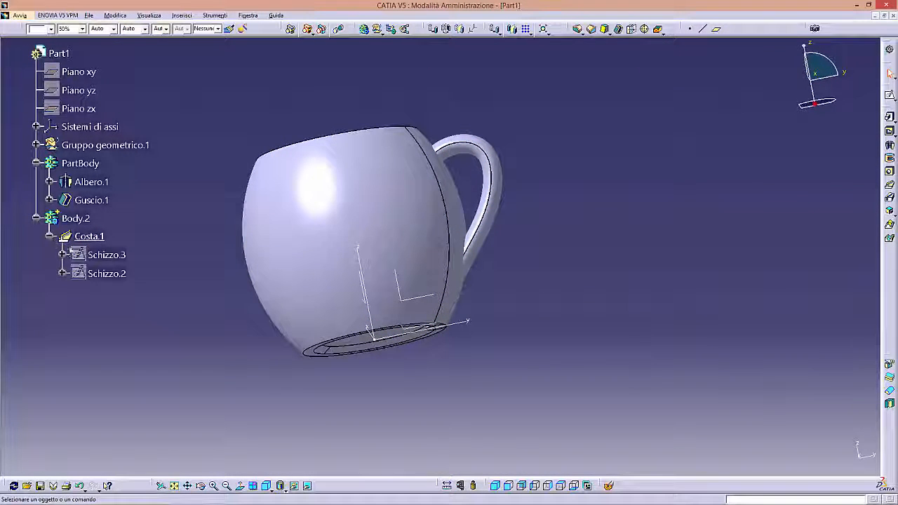
# - Show the rib's hidden ellipse and spline sketches
pyautogui.rightClick(105, 256)
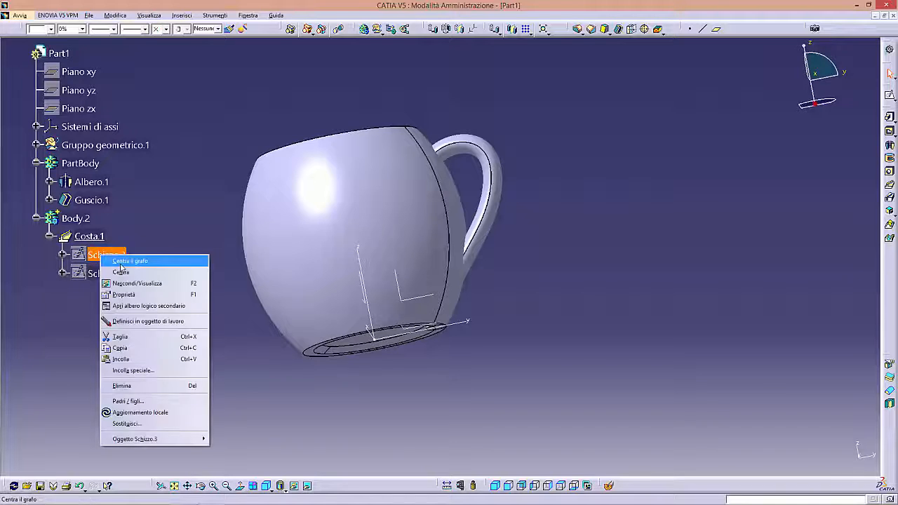
pyautogui.click(127, 284)
pyautogui.click(105, 274)
pyautogui.rightClick(106, 274)
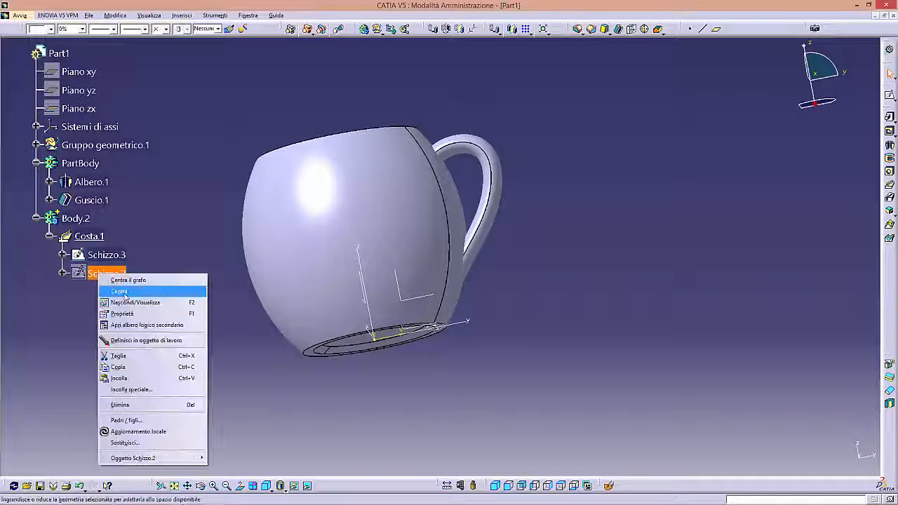
pyautogui.click(126, 306)
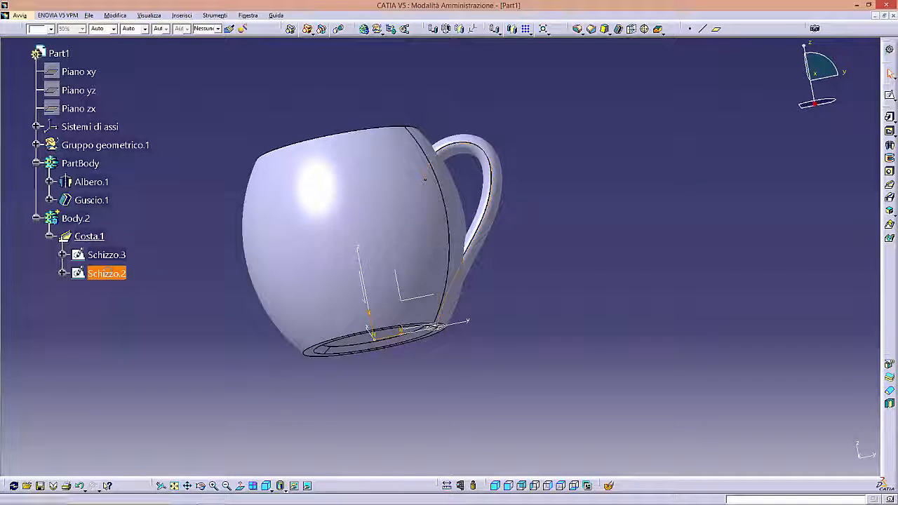
# - Edit the handle spline sketch, moving the control point below the upper bend outward to widen the handle, and exit the sketch
pyautogui.doubleClick(107, 273)
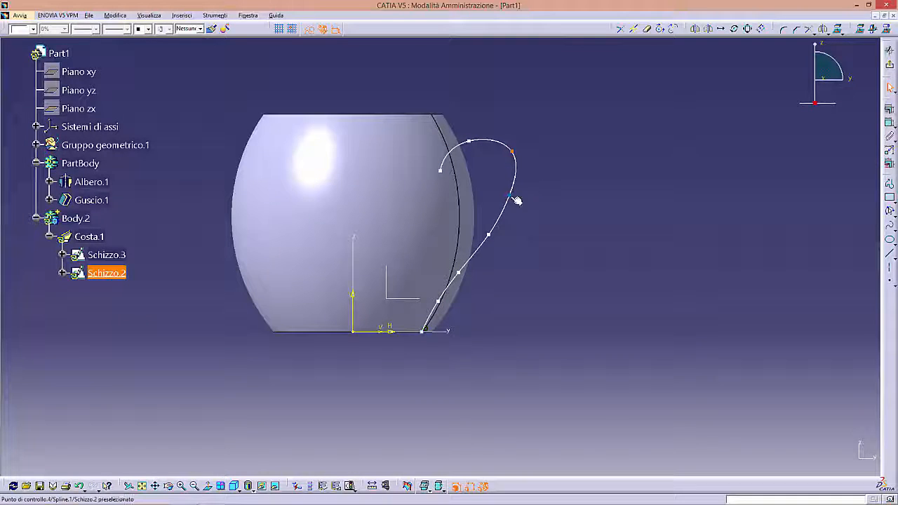
pyautogui.moveTo(514, 198); pyautogui.dragTo(513, 196)
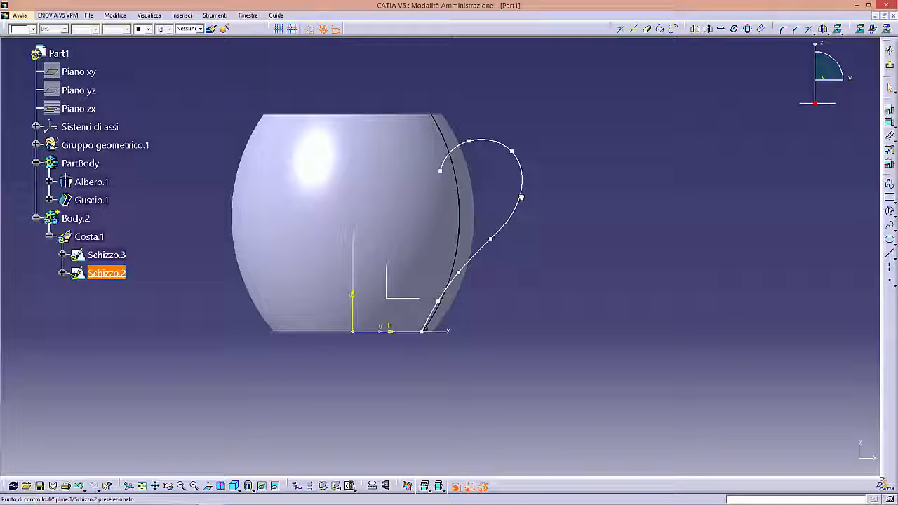
pyautogui.click(598, 125)
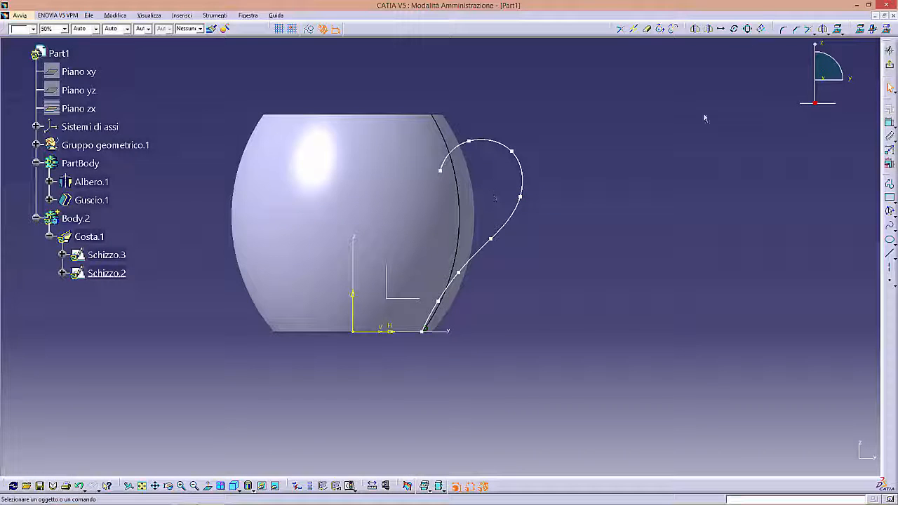
pyautogui.click(890, 64)
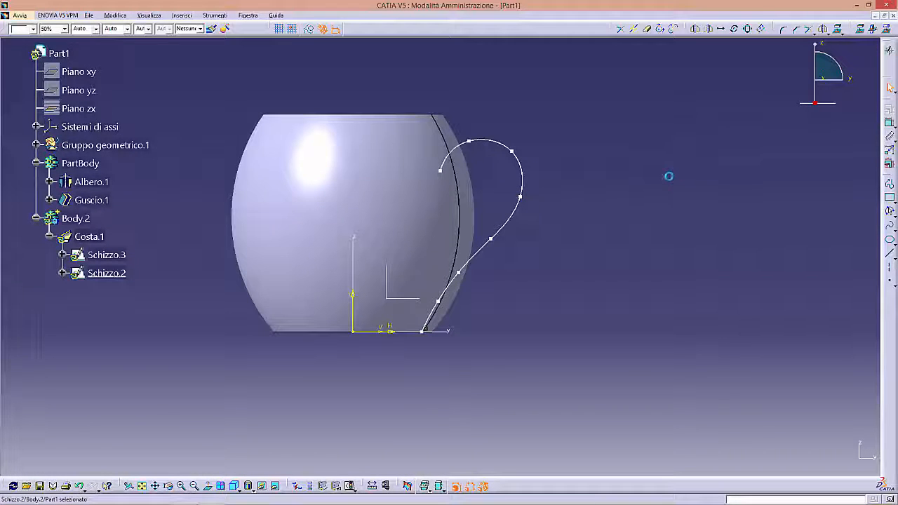
pyautogui.moveTo(653, 184)
pyautogui.mouseDown(button='middle')
pyautogui.moveTo(527, 210)
pyautogui.moveTo(489, 266)
pyautogui.moveTo(162, 237)
pyautogui.moveTo(316, 250)
pyautogui.moveTo(561, 216)
pyautogui.moveTo(554, 219)
pyautogui.mouseUp(button='middle')
# - Hide both the ellipse and spline sketches of the handle rib
pyautogui.click(111, 257)
pyautogui.keyDown('ctrl'); pyautogui.click(115, 274); pyautogui.keyUp('ctrl')
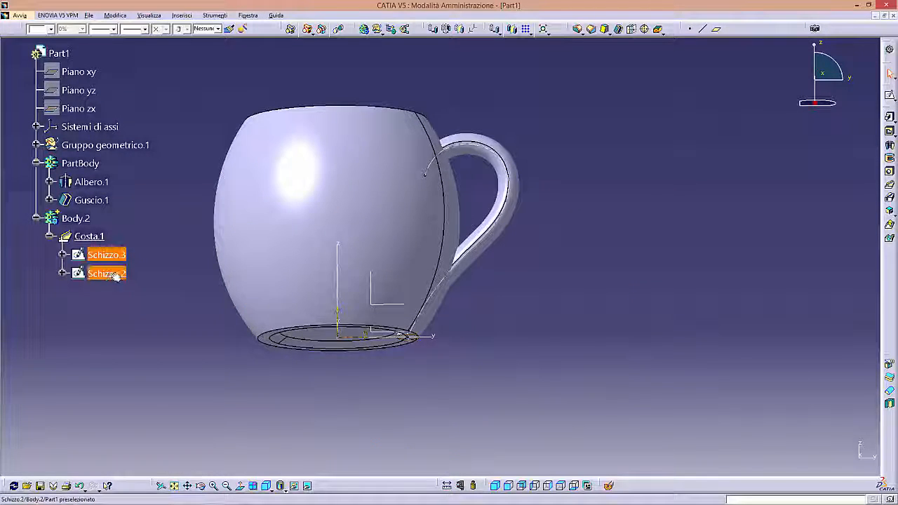
pyautogui.rightClick(115, 275)
pyautogui.click(132, 303)
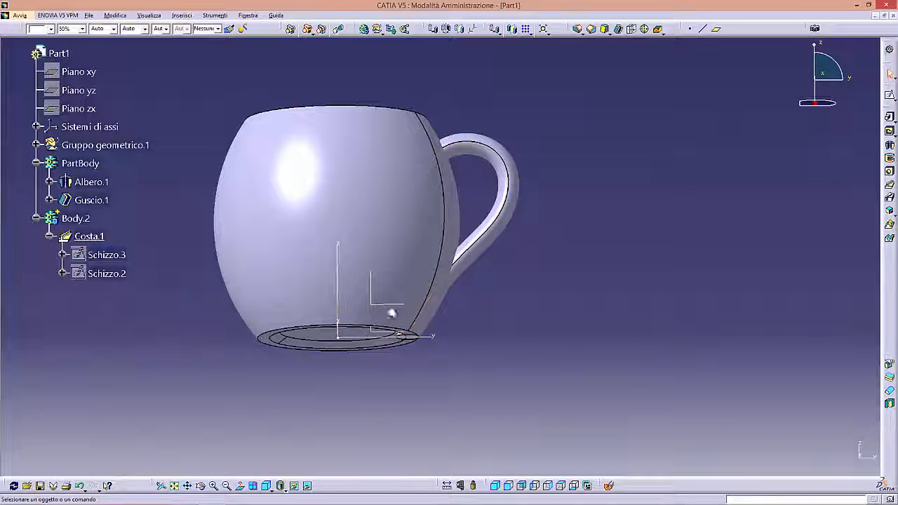
# - Start a union trim of Body.2 with PartBody and choose the handle portion inside the mug as the face to remove
pyautogui.moveTo(515, 304); pyautogui.dragTo(475, 374, button='middle')
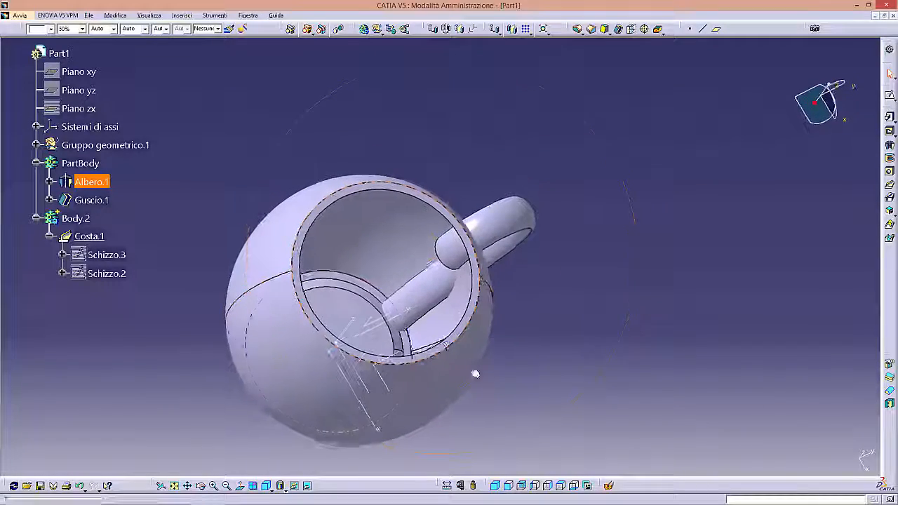
pyautogui.moveTo(411, 279); pyautogui.dragTo(437, 264, button='middle')
pyautogui.click(36, 218)
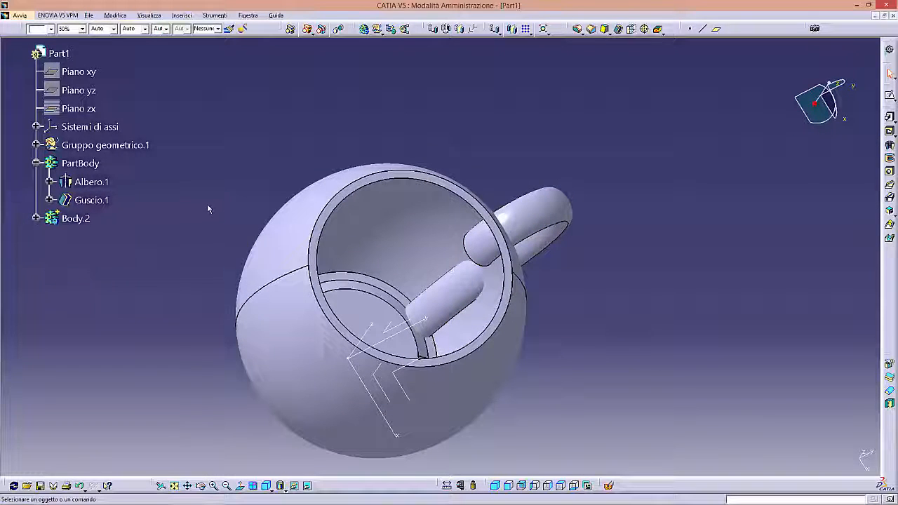
pyautogui.click(76, 218)
pyautogui.rightClick(75, 219)
pyautogui.moveTo(155, 412)
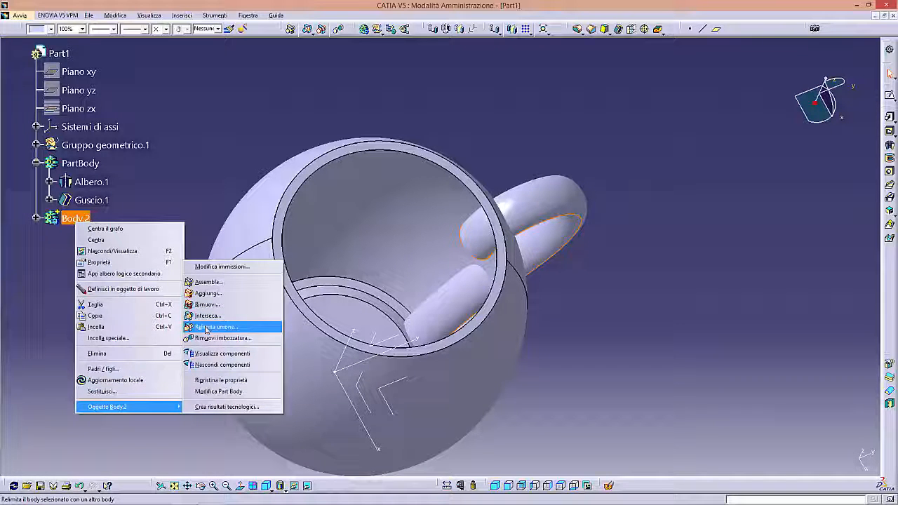
pyautogui.click(207, 328)
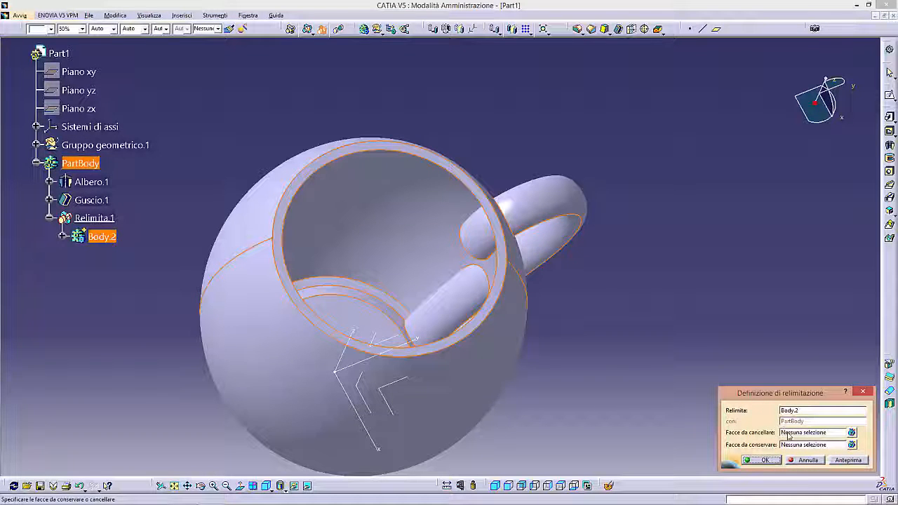
pyautogui.click(786, 432)
pyautogui.click(484, 242)
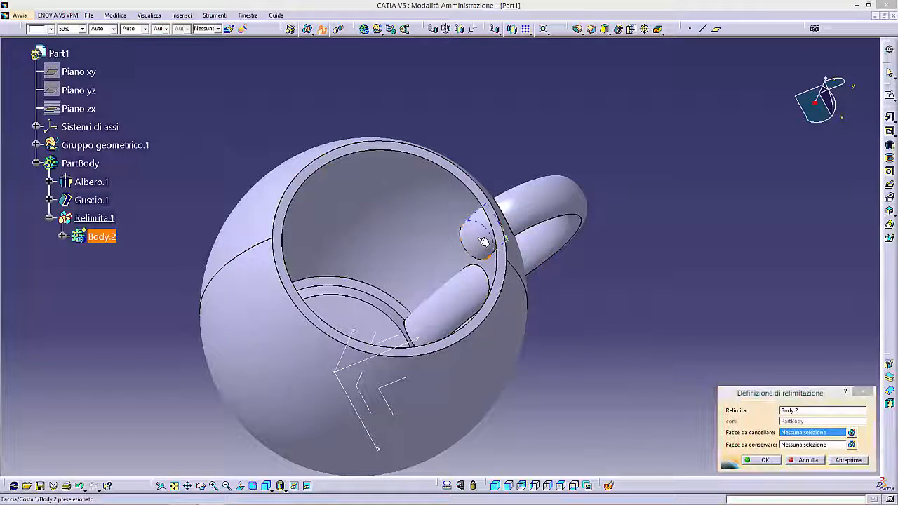
pyautogui.click(509, 276)
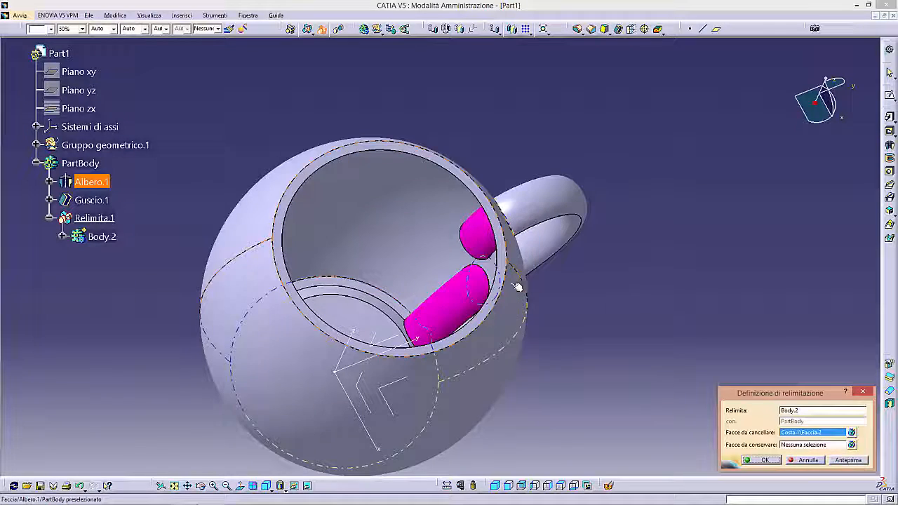
# - Try to pick the handle's outer face as a face to keep, and apply the union trim
pyautogui.moveTo(517, 287); pyautogui.dragTo(419, 256, button='middle')
pyautogui.click(803, 444)
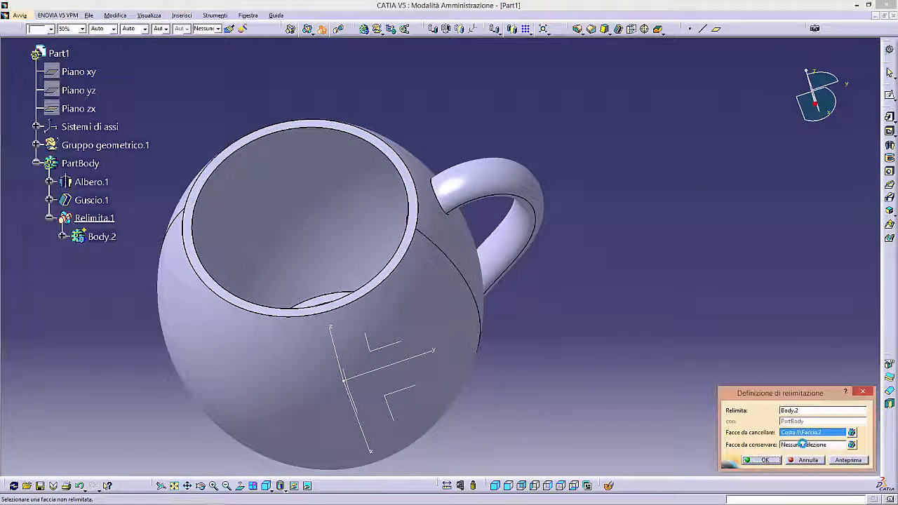
pyautogui.click(481, 200)
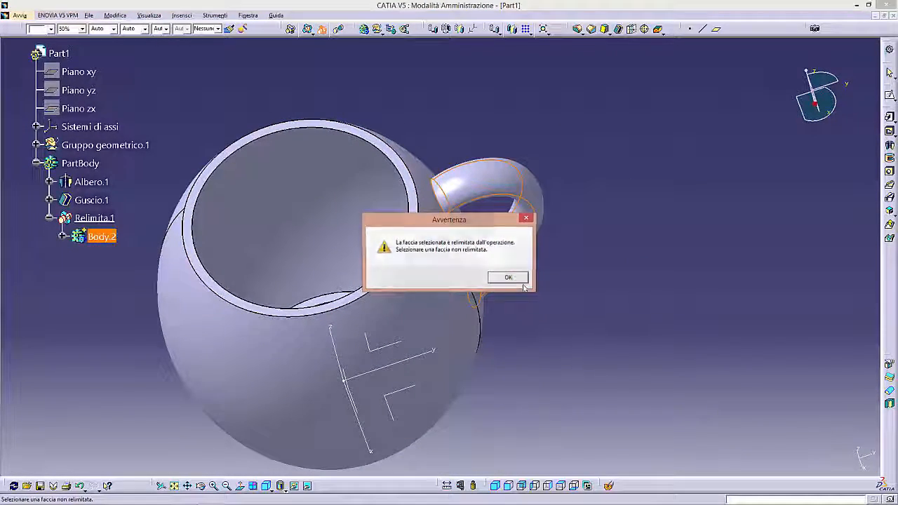
pyautogui.click(510, 278)
pyautogui.moveTo(471, 271); pyautogui.dragTo(504, 266, button='middle')
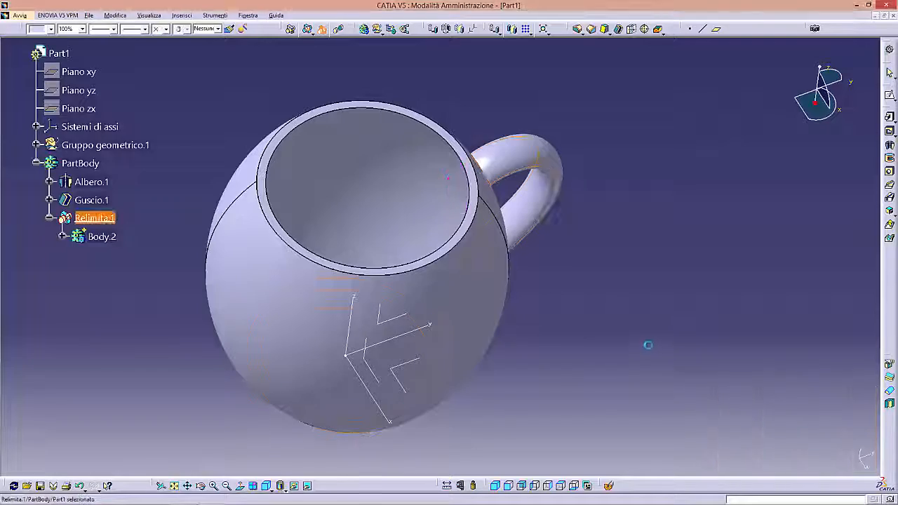
# - Start an edge fillet and select the circular edges of the mug's base, both on the underside and inside the cup
pyautogui.moveTo(455, 288); pyautogui.dragTo(537, 351, button='middle')
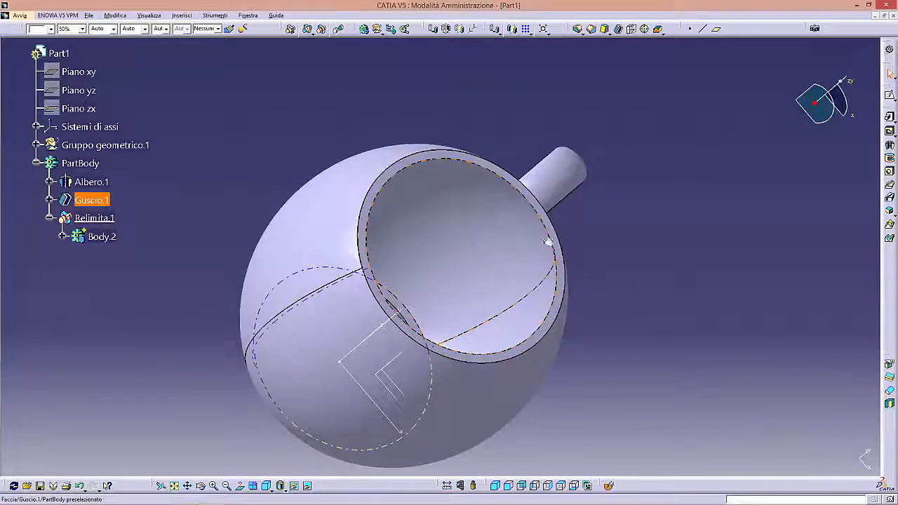
pyautogui.moveTo(487, 317); pyautogui.dragTo(413, 376, button='middle')
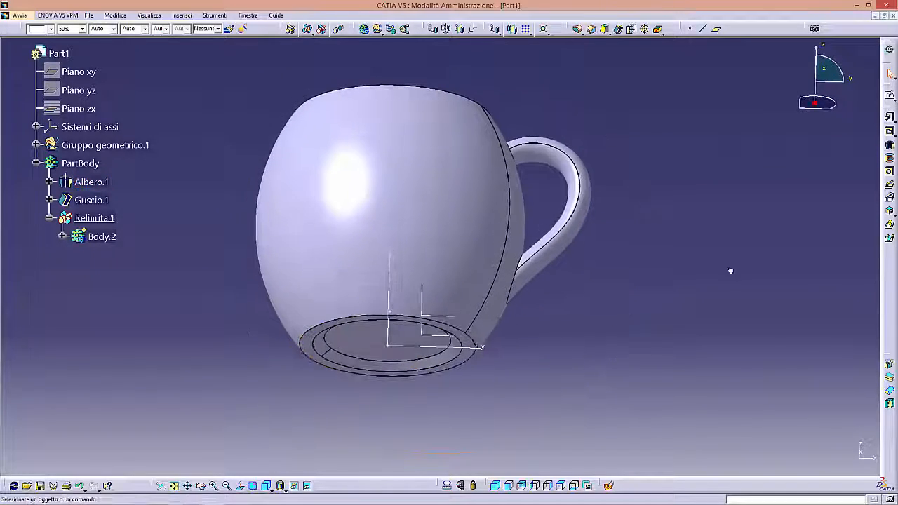
pyautogui.click(577, 30)
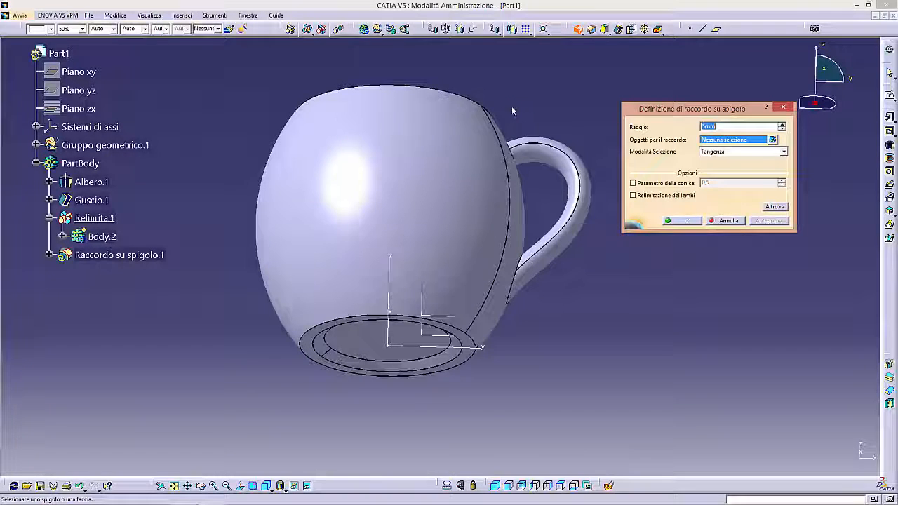
pyautogui.click(313, 346)
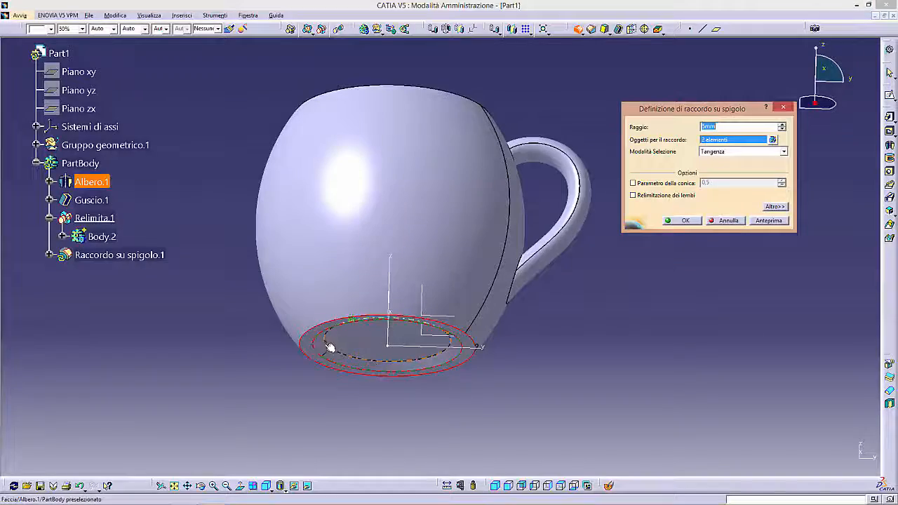
pyautogui.click(326, 343)
pyautogui.moveTo(381, 257); pyautogui.dragTo(403, 288, button='middle')
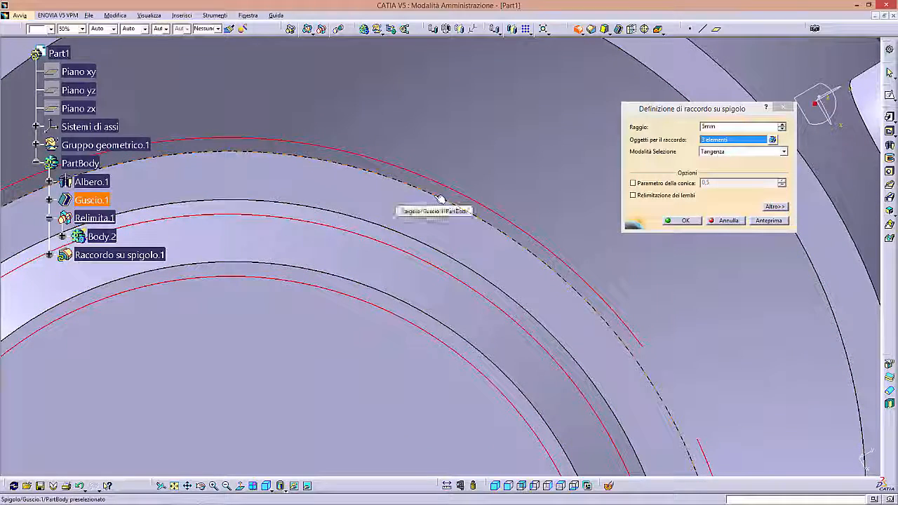
pyautogui.click(440, 199)
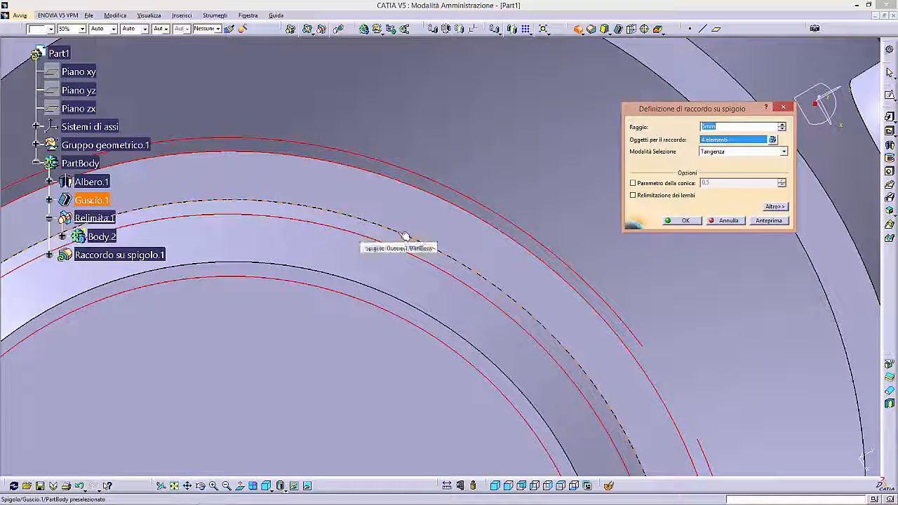
pyautogui.click(405, 237)
pyautogui.click(379, 291)
# - Preview the base edge fillet, set its radius to 3 mm, and apply it
pyautogui.moveTo(374, 286); pyautogui.dragTo(405, 136, button='middle')
pyautogui.click(763, 221)
pyautogui.moveTo(404, 259); pyautogui.dragTo(401, 91, button='middle')
pyautogui.click(737, 126)
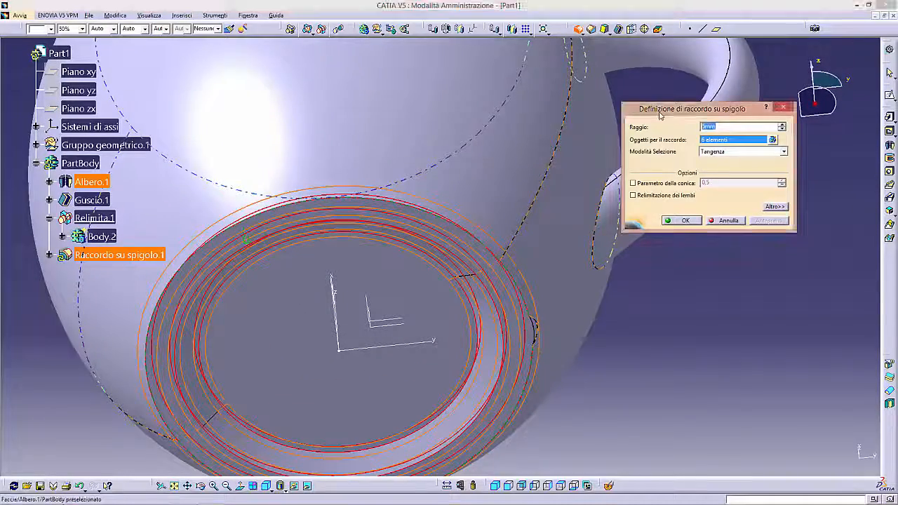
pyautogui.press('Return')
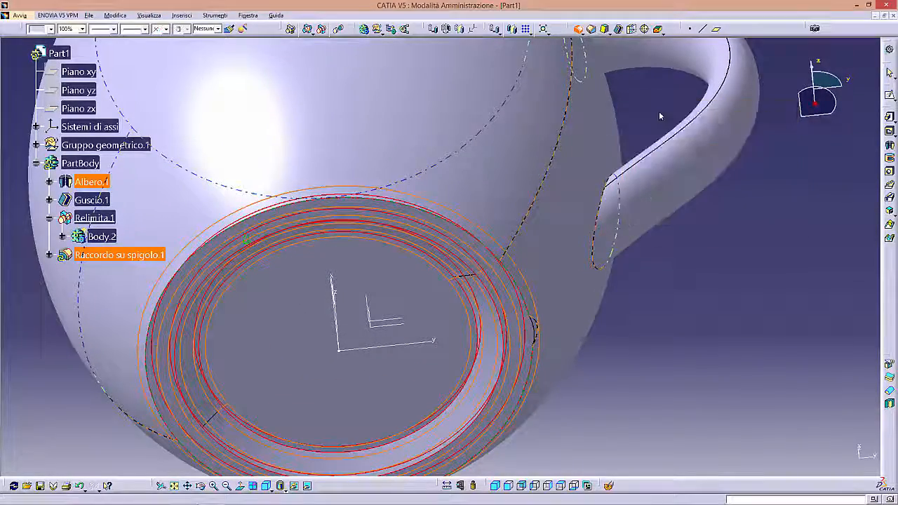
pyautogui.click(731, 305)
# - Fillet the edges of the mug's top rim with a 1.5 mm radius
pyautogui.moveTo(536, 268); pyautogui.dragTo(488, 305, button='middle')
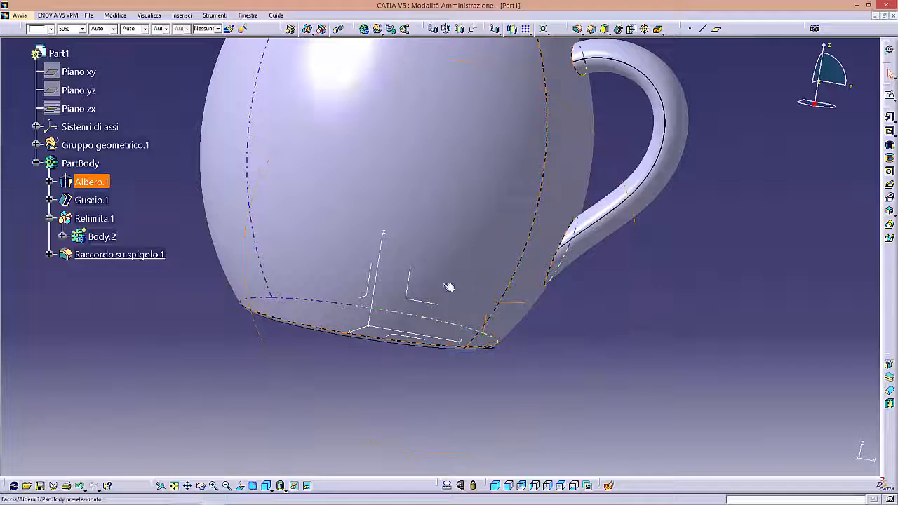
pyautogui.moveTo(416, 266); pyautogui.dragTo(651, 293, button='middle')
pyautogui.moveTo(549, 266); pyautogui.dragTo(327, 329, button='middle')
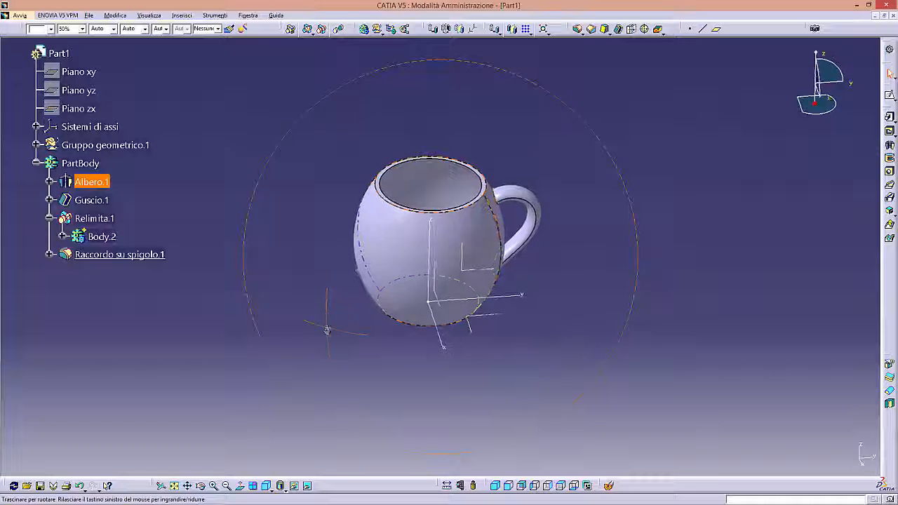
pyautogui.click(576, 29)
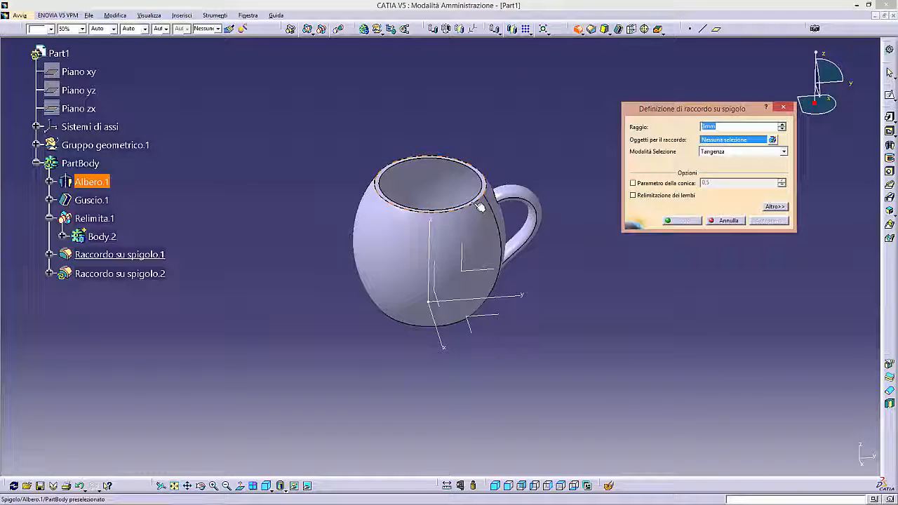
pyautogui.click(481, 206)
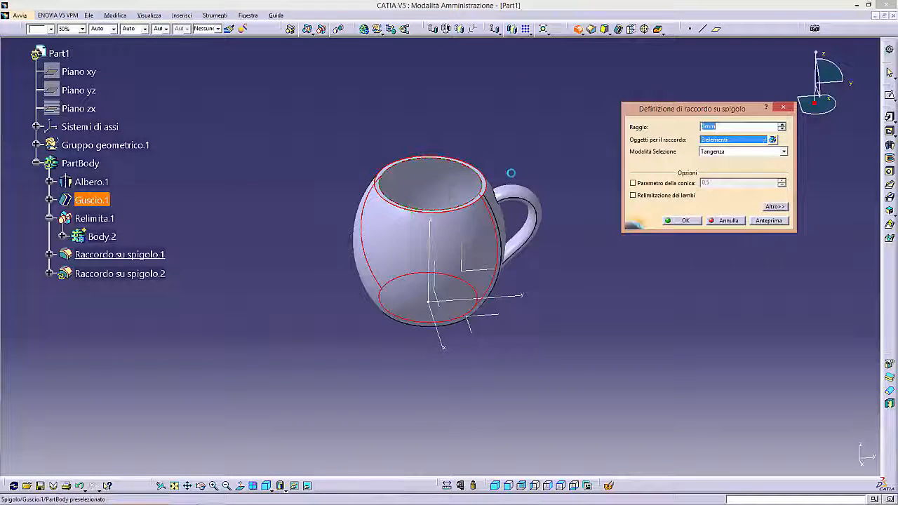
pyautogui.click(725, 129)
pyautogui.write('1.5')
pyautogui.press('Return')
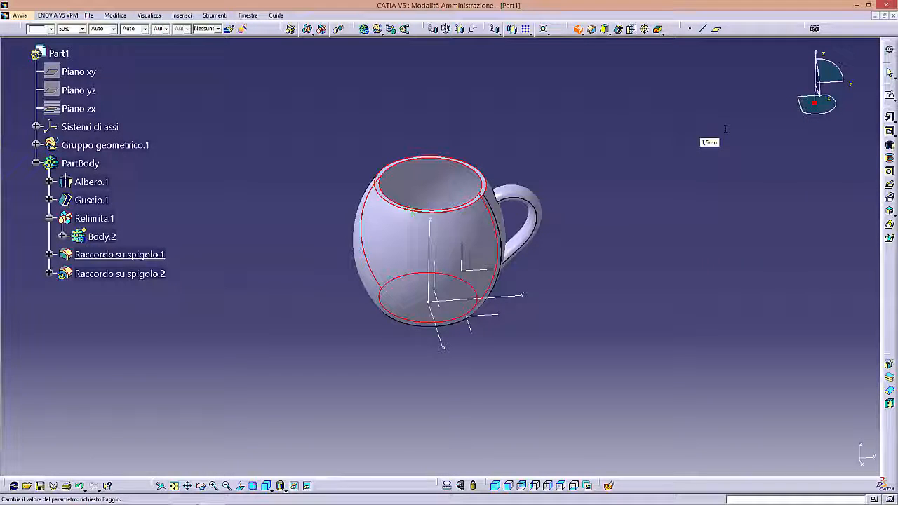
# - Collapse the PartBody branch and set the whole body's colour to white
pyautogui.moveTo(618, 215); pyautogui.dragTo(609, 184, button='middle')
pyautogui.moveTo(453, 295); pyautogui.dragTo(423, 284, button='middle')
pyautogui.click(36, 163)
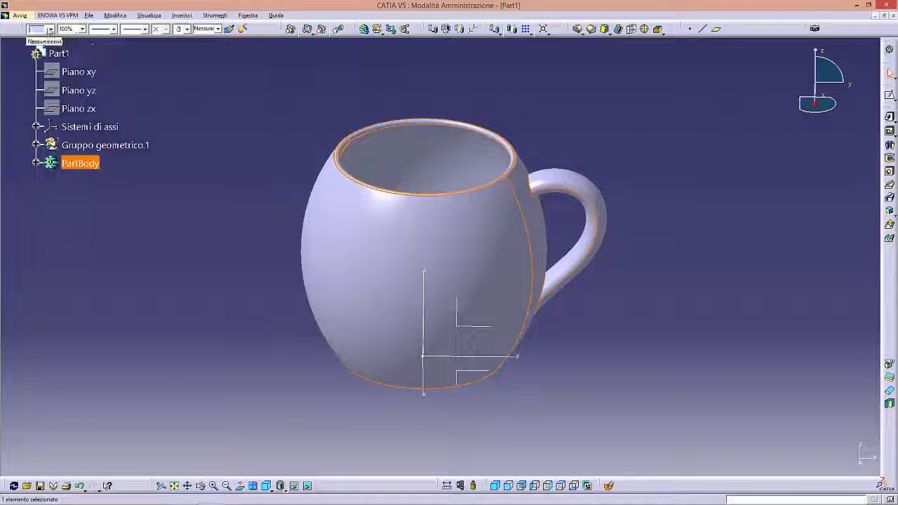
pyautogui.click(49, 29)
pyautogui.click(41, 59)
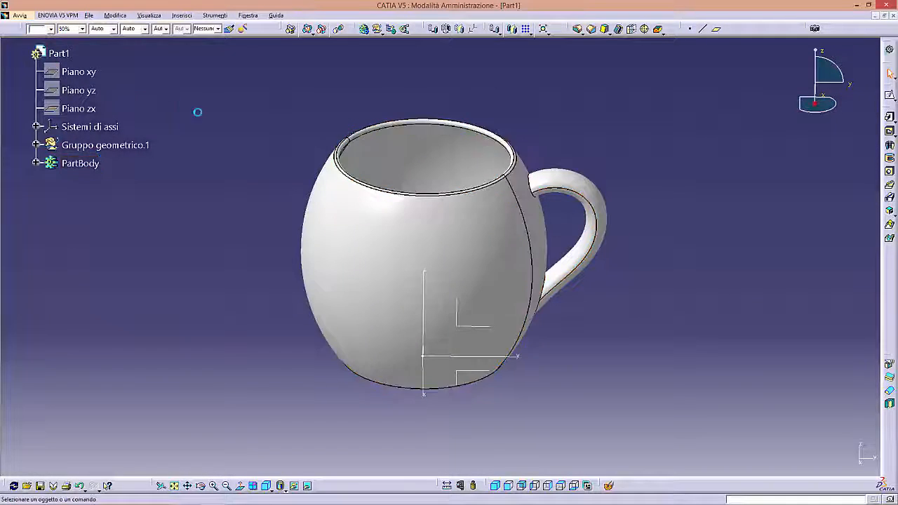
pyautogui.moveTo(536, 336); pyautogui.dragTo(473, 307, button='middle')
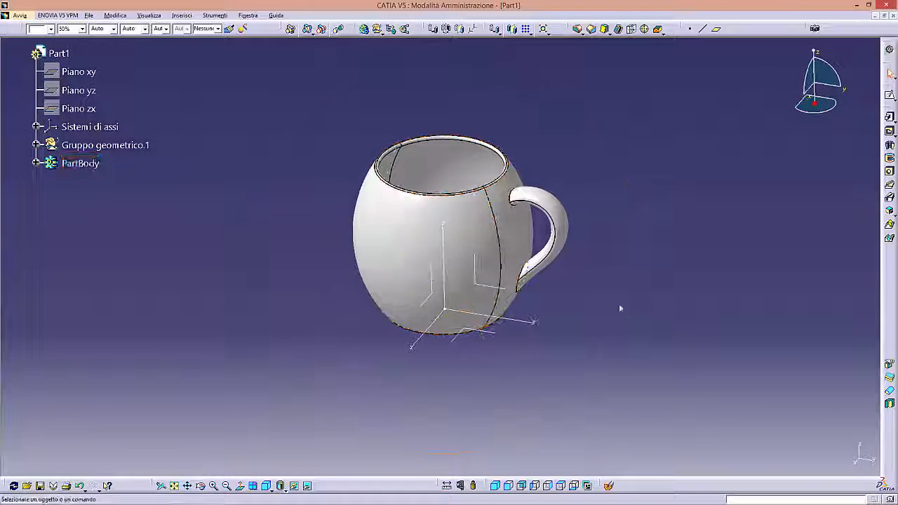